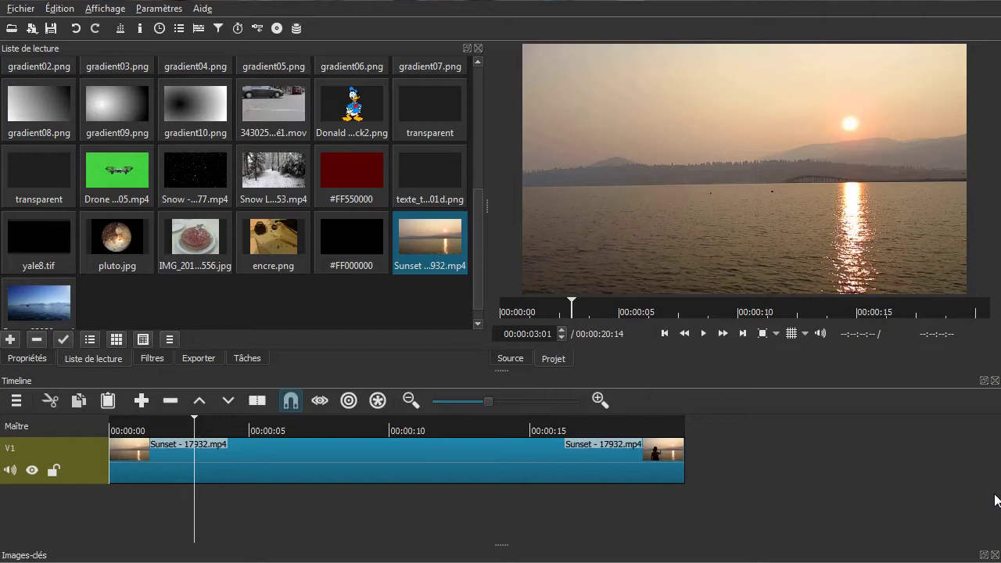
Delete the Sunset clip from track V1 and add the video Walkway - 1639.mp4 to the playlist
{"action": "left_click", "coordinate": [557, 481]}
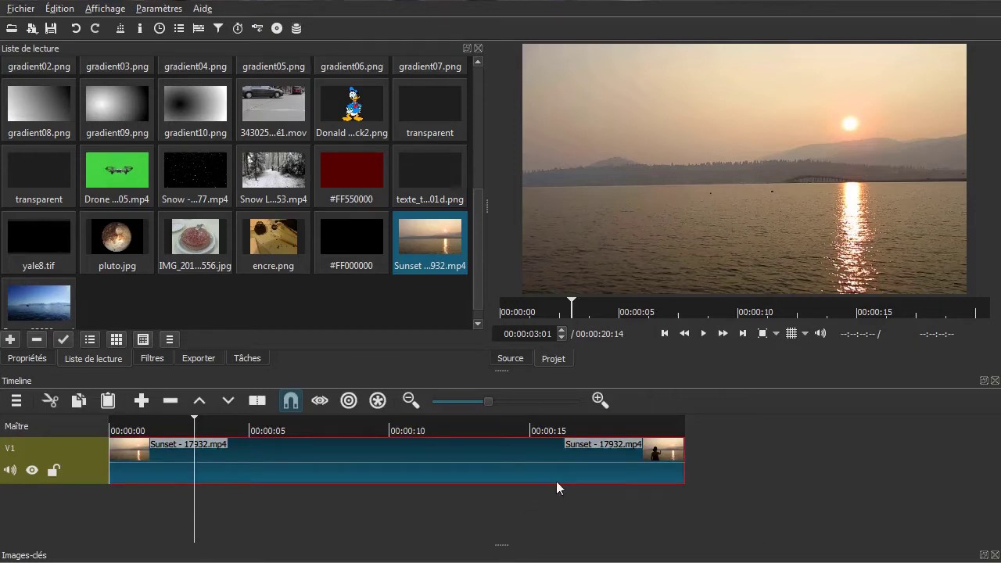
{"action": "key", "text": "Delete"}
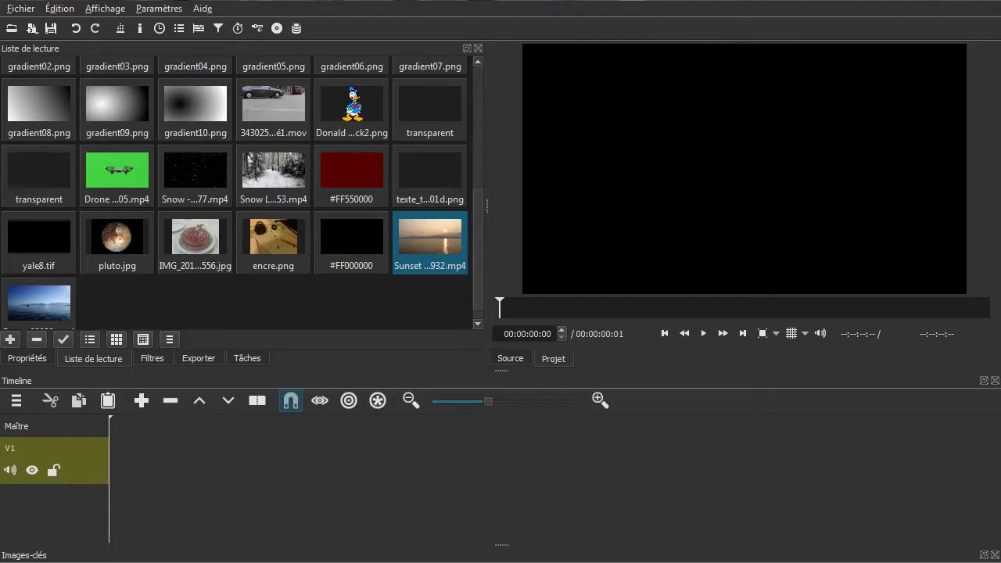
{"action": "left_click_drag", "start_coordinate": [1000, 407], "coordinate": [249, 296]}
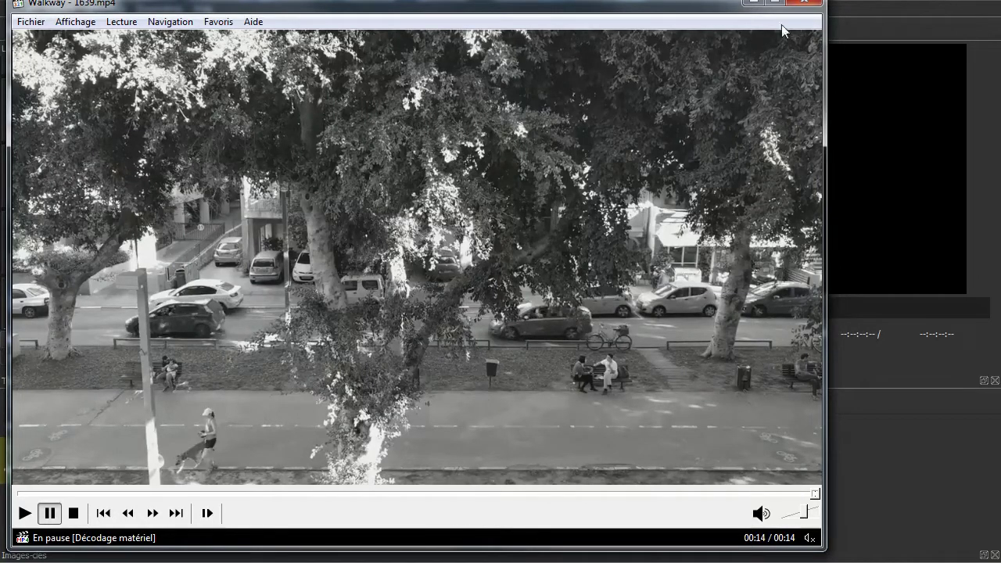
{"action": "left_click", "coordinate": [803, 1]}
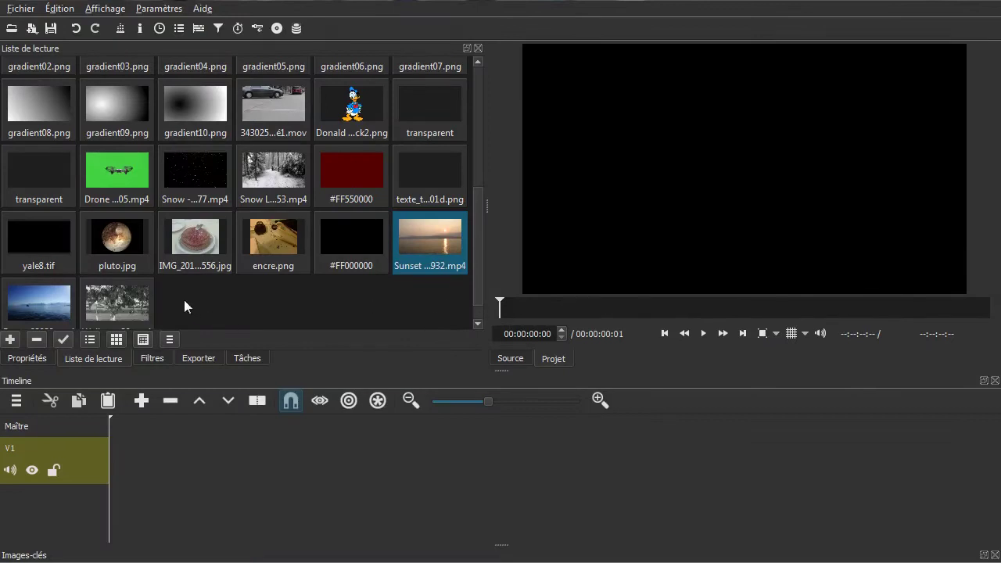
Place Walkway - 1639.mp4 on track V1 and remove the gap before it so the clip starts at 00:00:00
{"action": "left_click", "coordinate": [133, 302]}
{"action": "left_click_drag", "start_coordinate": [116, 292], "coordinate": [138, 460]}
{"action": "right_click", "coordinate": [118, 460]}
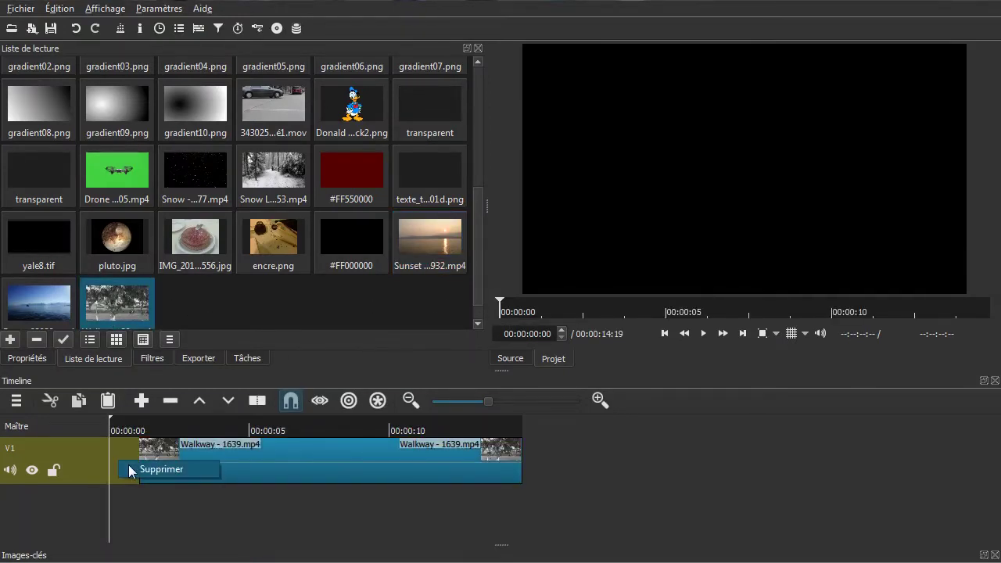
{"action": "left_click", "coordinate": [130, 466]}
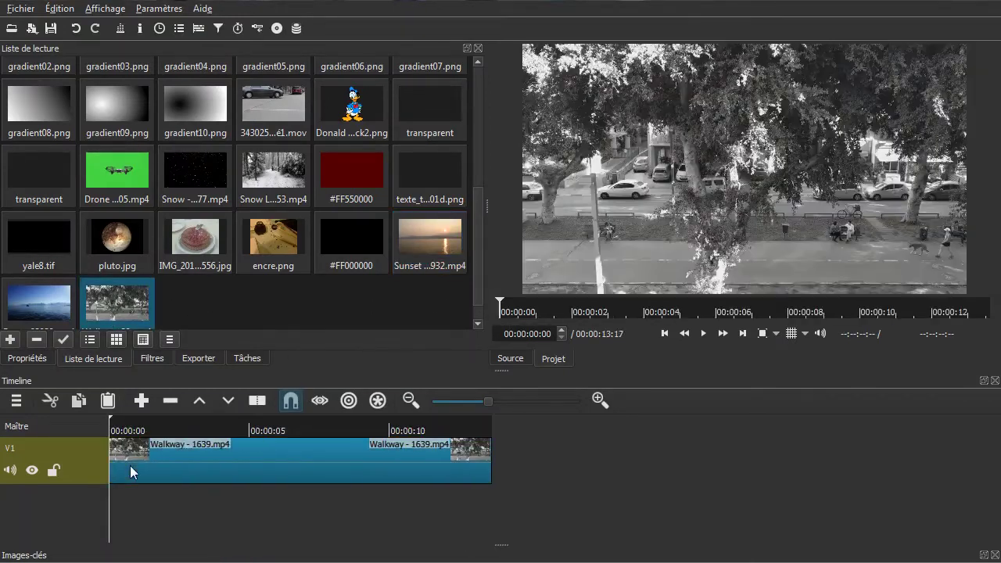
{"action": "left_click", "coordinate": [600, 402]}
{"action": "left_click", "coordinate": [601, 402]}
{"action": "left_click", "coordinate": [599, 402]}
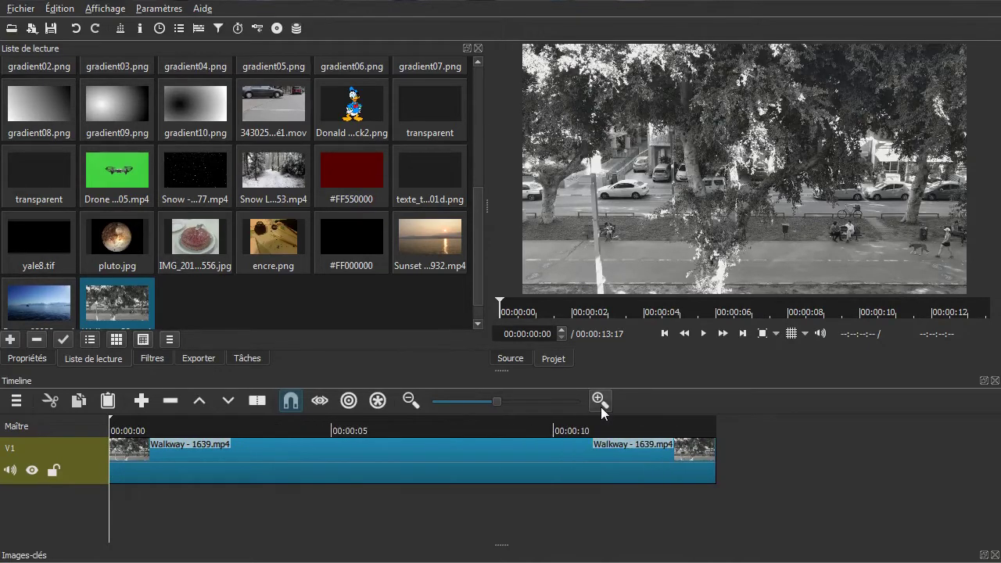
{"action": "left_click", "coordinate": [599, 402]}
{"action": "left_click", "coordinate": [600, 402]}
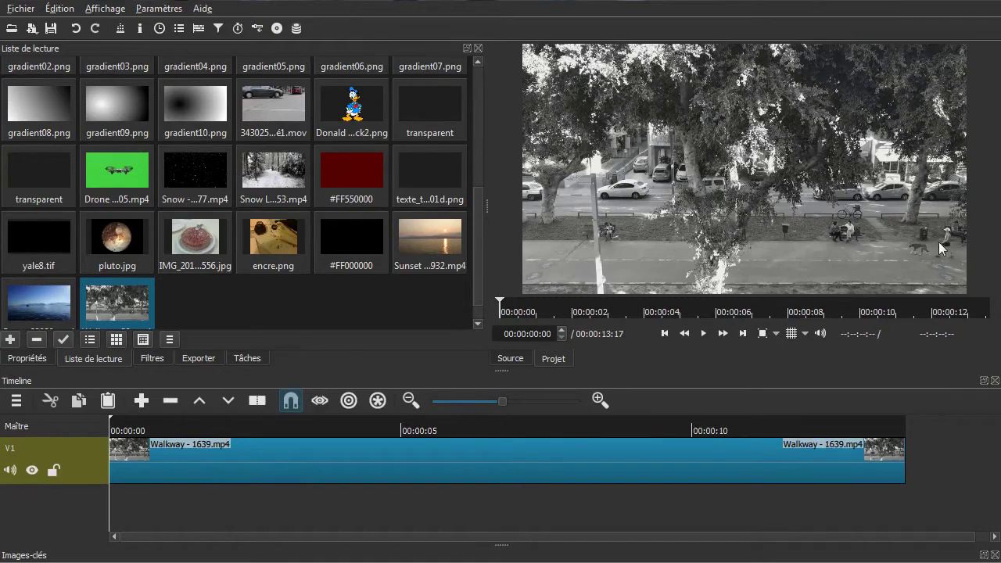
Play and scrub through the Walkway clip to follow the walker and dog crossing the path
{"action": "key", "text": "space"}
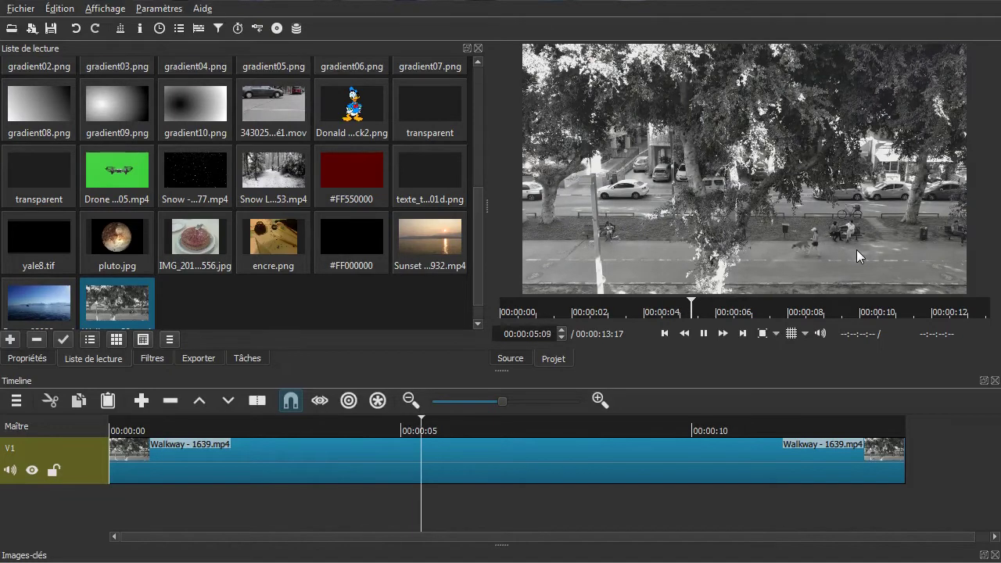
{"action": "key", "text": "space"}
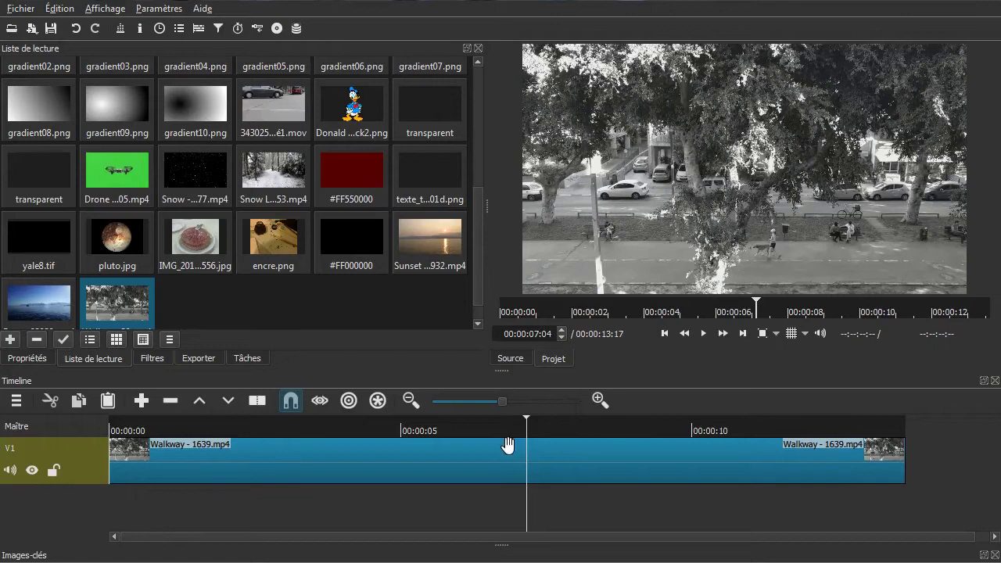
{"action": "left_click", "coordinate": [524, 456]}
{"action": "left_click_drag", "start_coordinate": [524, 456], "coordinate": [580, 471]}
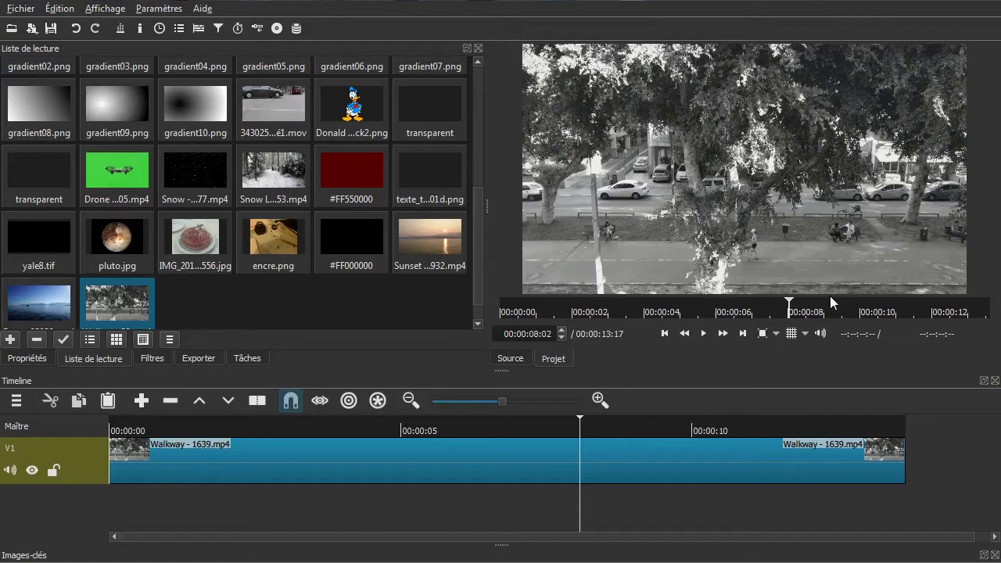
{"action": "key", "text": "space"}
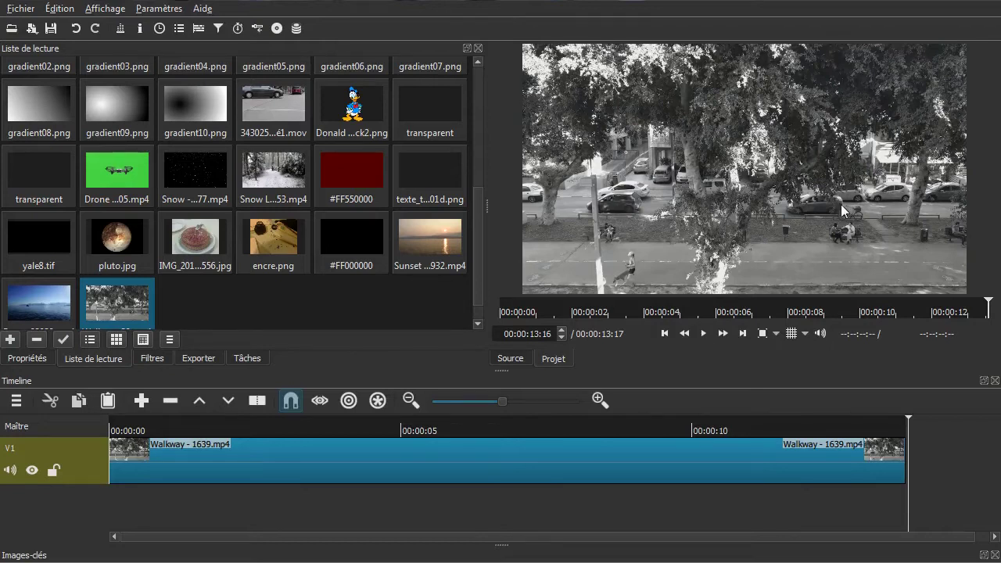
{"action": "left_click_drag", "start_coordinate": [378, 492], "coordinate": [302, 507]}
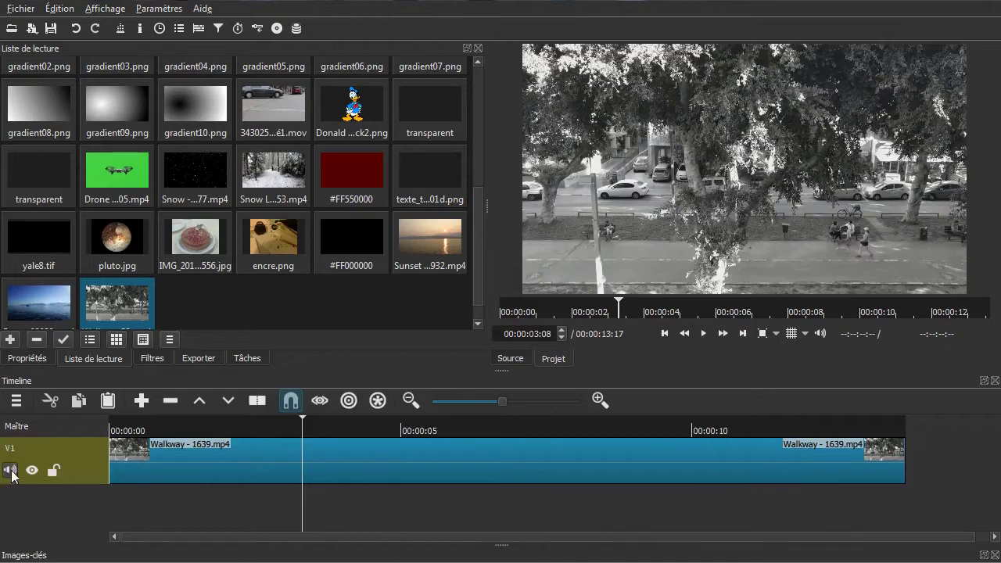
Add a second video track and place a copy of Walkway - 1639.mp4 at its start
{"action": "left_click", "coordinate": [16, 400]}
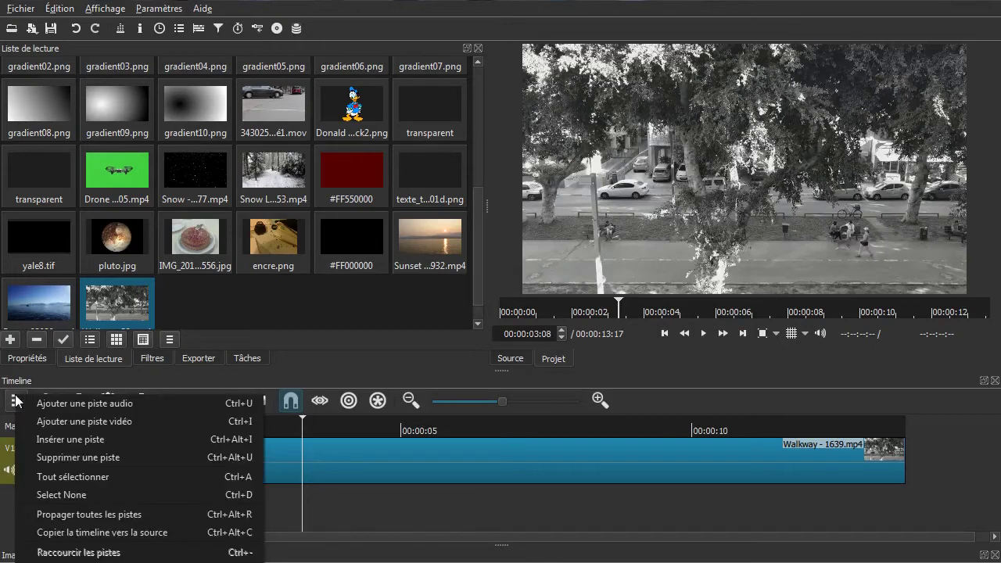
{"action": "left_click", "coordinate": [39, 428]}
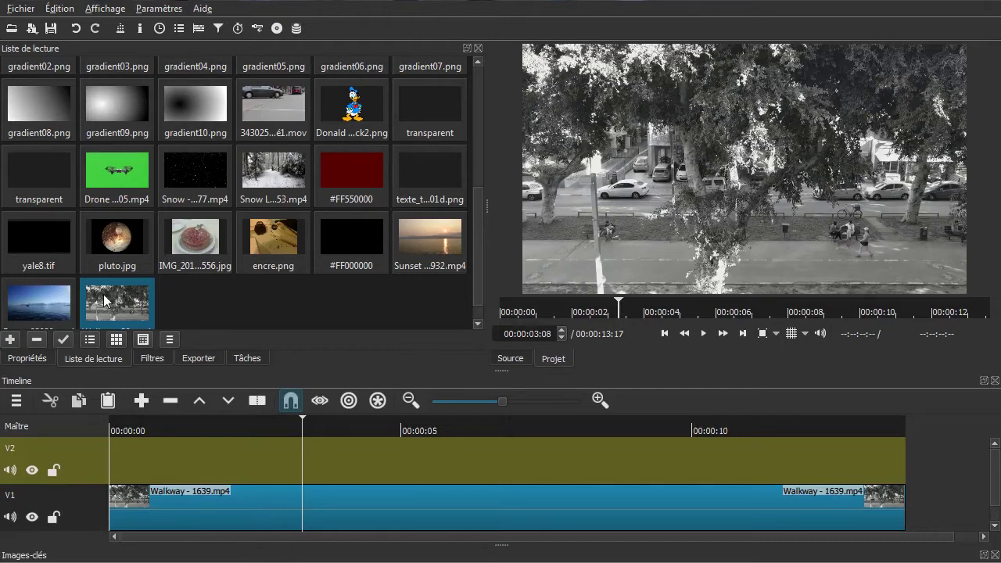
{"action": "left_click_drag", "start_coordinate": [109, 302], "coordinate": [564, 464]}
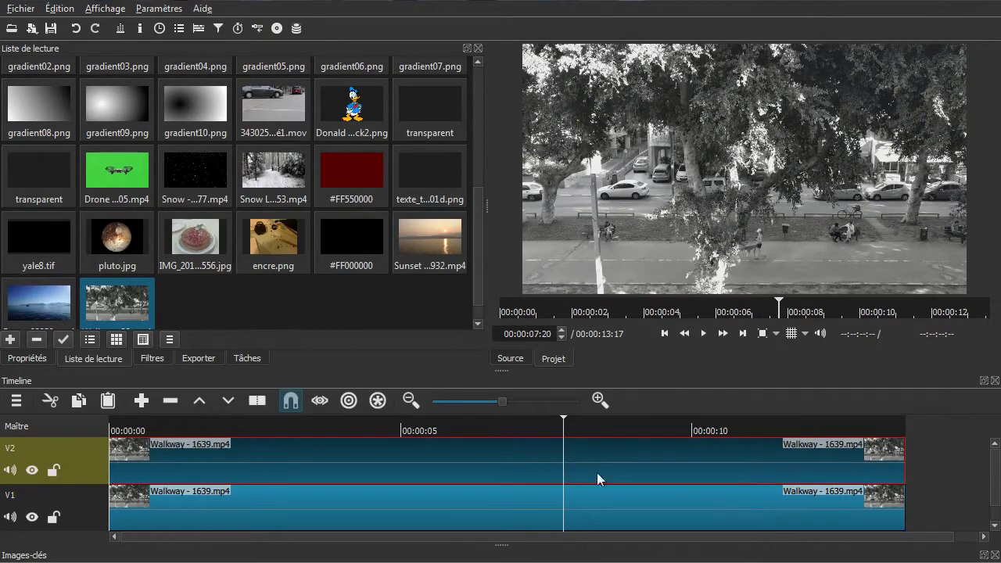
Cut the V2 clip at 00:00:07:20, delete the part after the cut and shift the remainder to end level with the V1 clip
{"action": "key", "text": "s"}
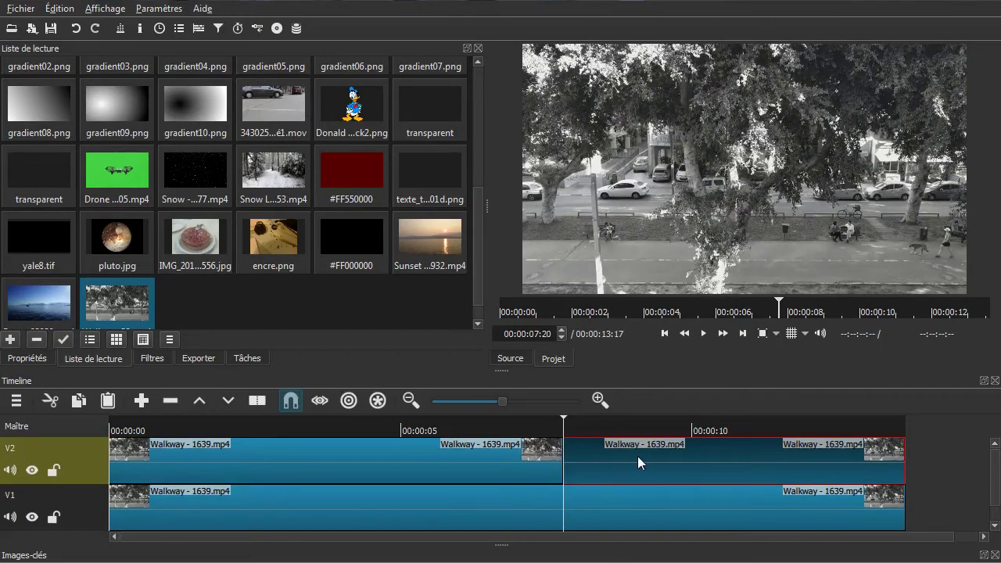
{"action": "key", "text": "Delete"}
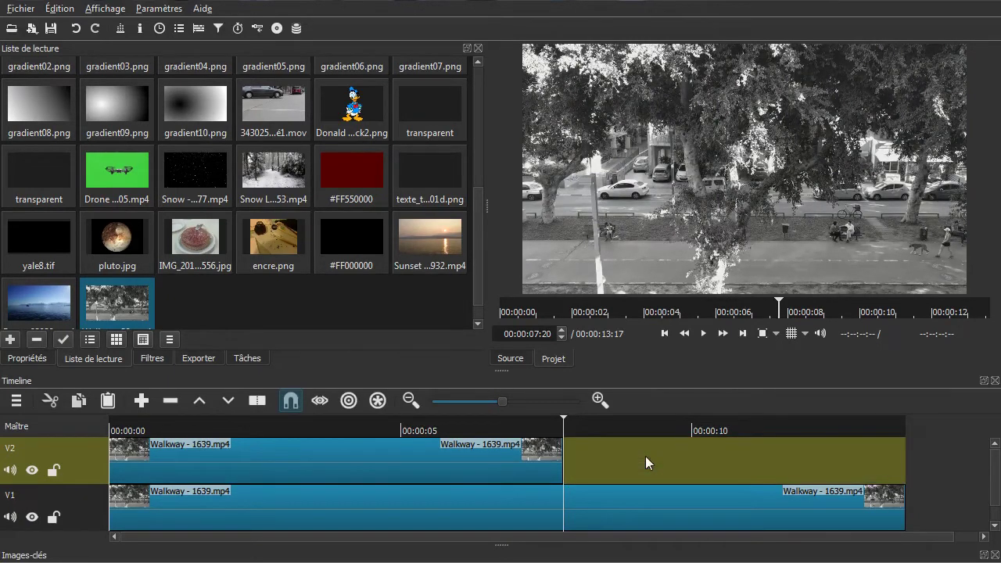
{"action": "left_click_drag", "start_coordinate": [563, 460], "coordinate": [516, 461]}
{"action": "left_click_drag", "start_coordinate": [531, 459], "coordinate": [467, 461]}
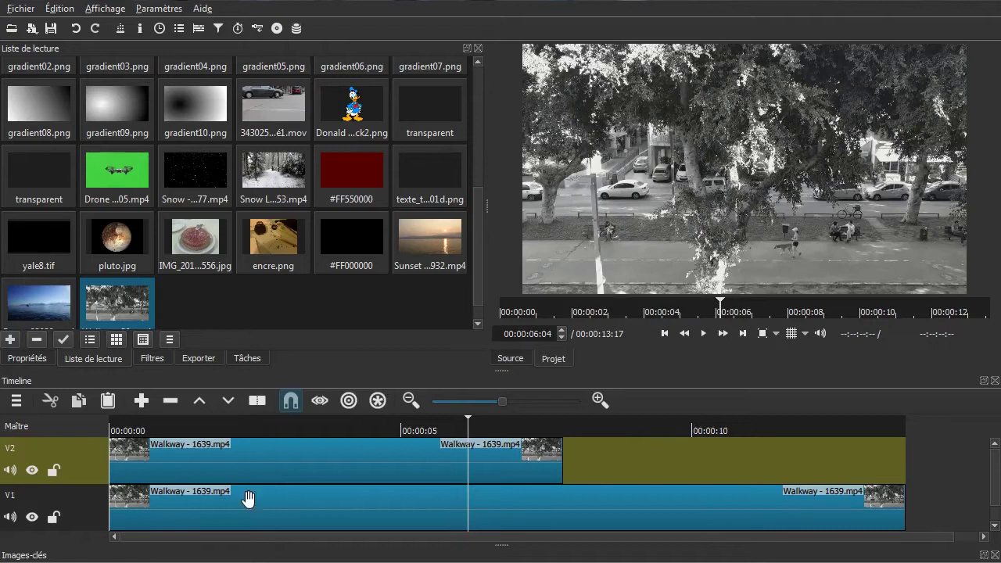
{"action": "left_click", "coordinate": [230, 465]}
{"action": "left_click_drag", "start_coordinate": [230, 463], "coordinate": [558, 456]}
Play the timeline from the start through the section where the V2 clip covers the V1 clip
{"action": "key", "text": "Home"}
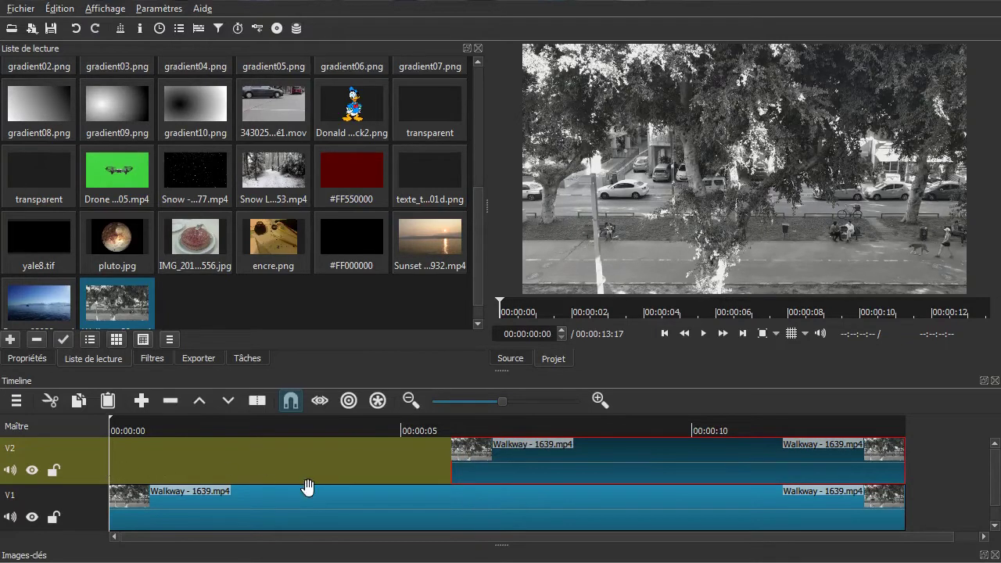
{"action": "left_click", "coordinate": [948, 243]}
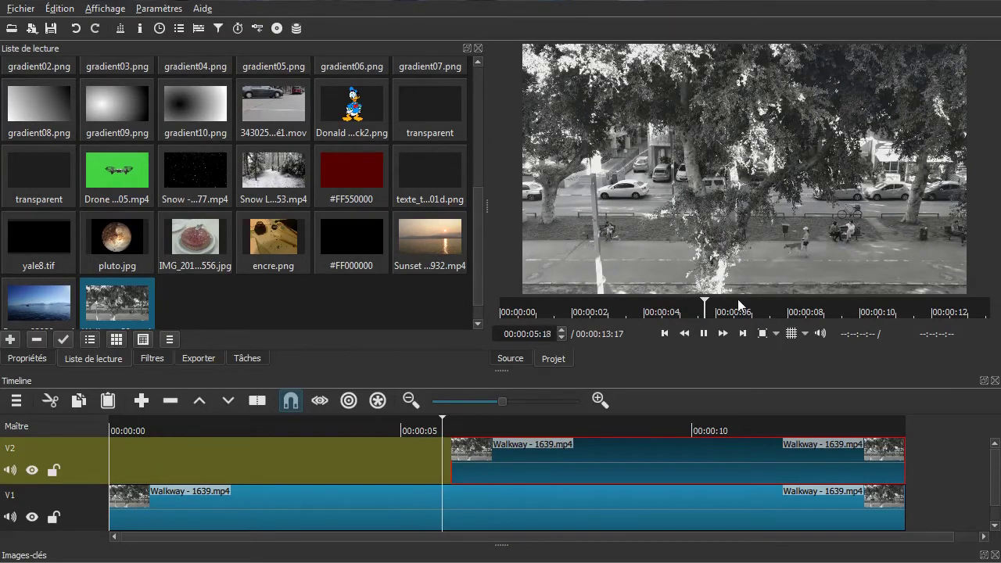
{"action": "key", "text": "space"}
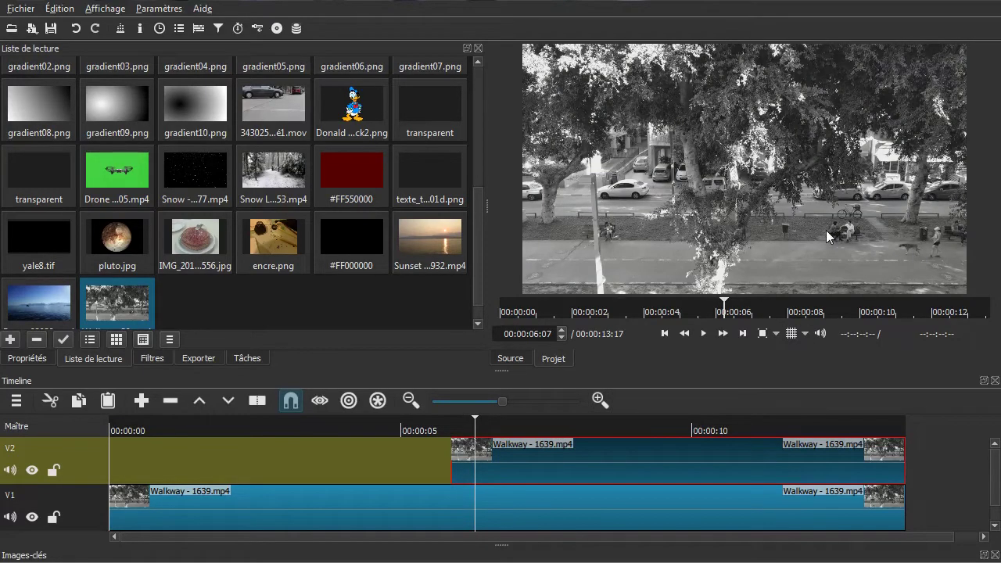
{"action": "key", "text": "space"}
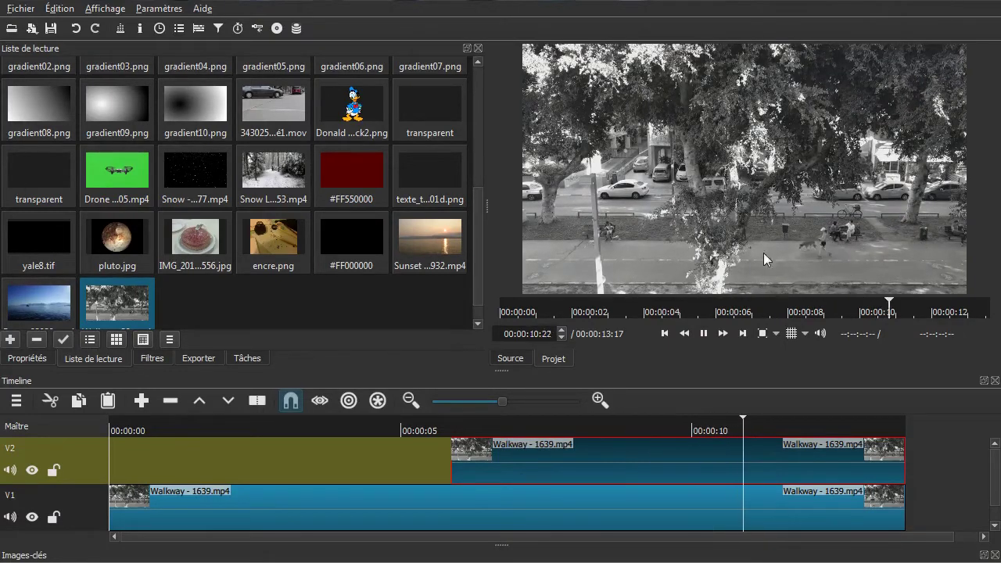
{"action": "key", "text": "space"}
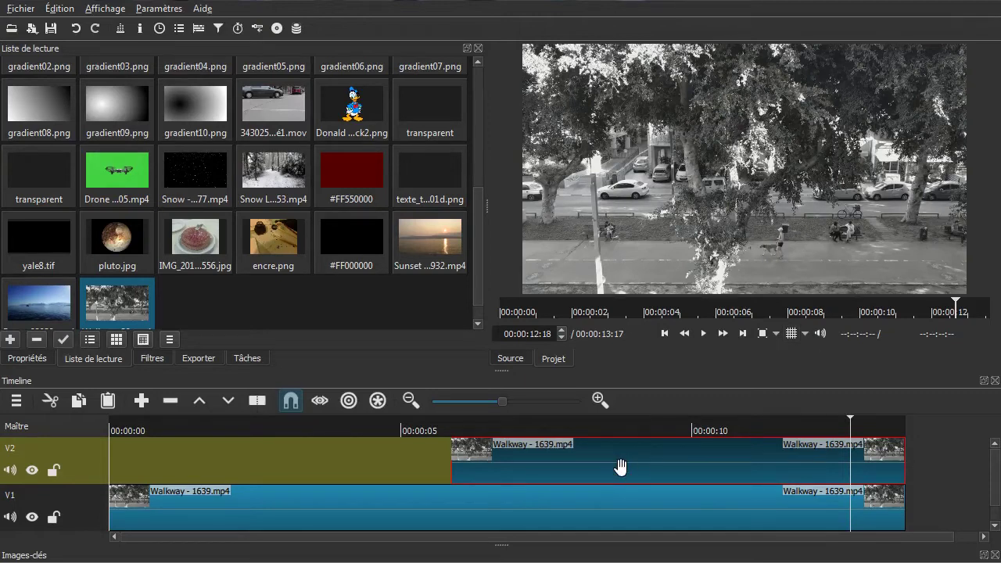
Add the Crop: Rectangle video filter to the V2 clip
{"action": "left_click", "coordinate": [154, 358]}
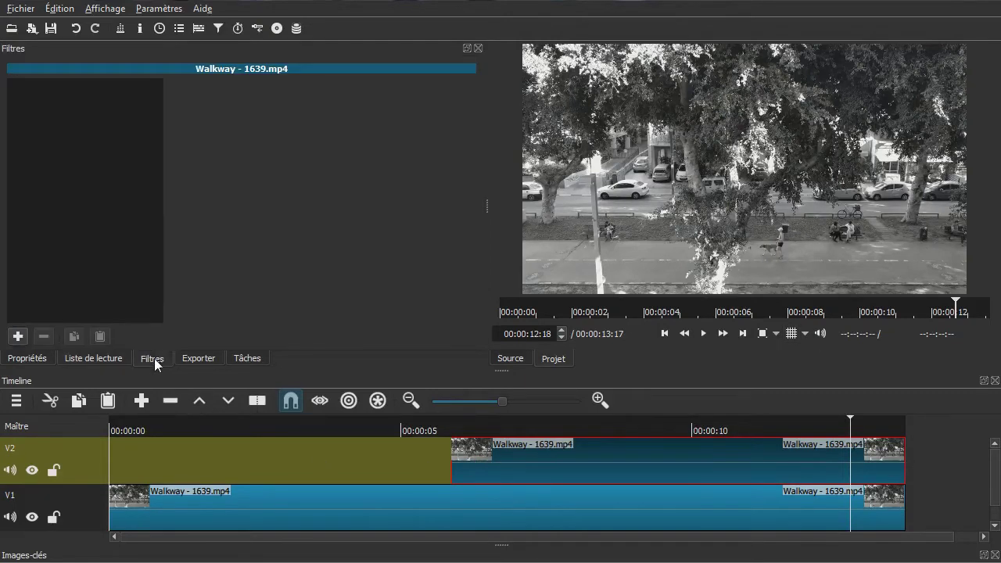
{"action": "left_click", "coordinate": [15, 336]}
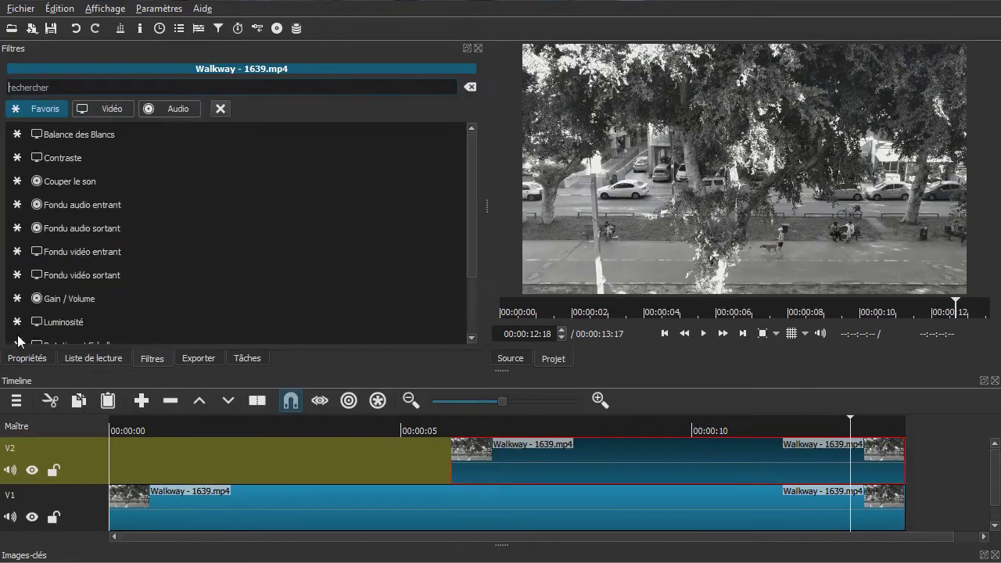
{"action": "left_click", "coordinate": [105, 111]}
{"action": "scroll", "coordinate": [163, 208], "scroll_direction": "down", "scroll_amount": 2}
{"action": "scroll", "coordinate": [171, 209], "scroll_direction": "down", "scroll_amount": 1}
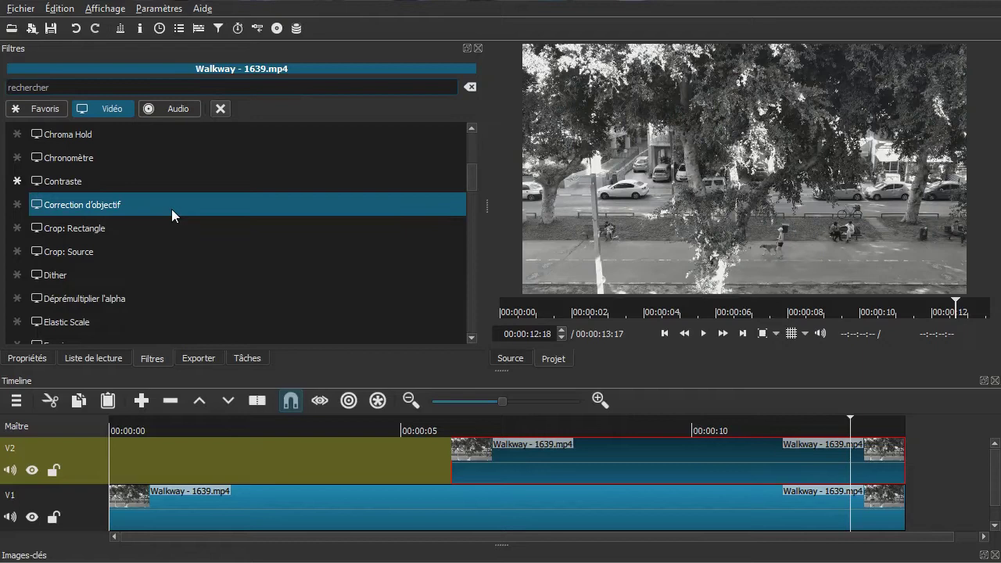
{"action": "left_click", "coordinate": [107, 230]}
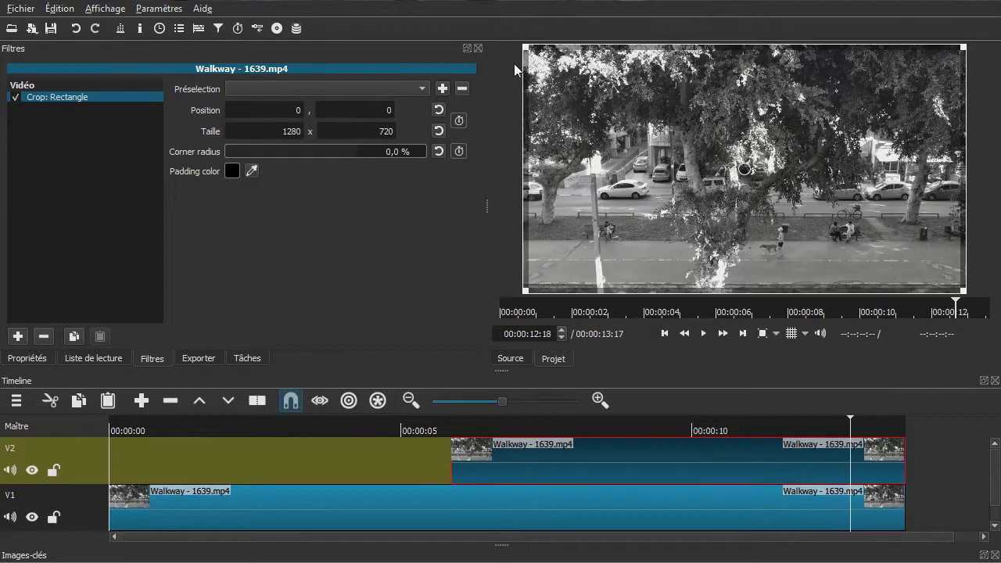
Reshape the V2 crop rectangle into a full-width band over the street, about 1361 x 209 at position -52, 302
{"action": "left_click_drag", "start_coordinate": [537, 64], "coordinate": [715, 216]}
{"action": "left_click_drag", "start_coordinate": [833, 245], "coordinate": [832, 171]}
{"action": "left_click_drag", "start_coordinate": [706, 125], "coordinate": [497, 153]}
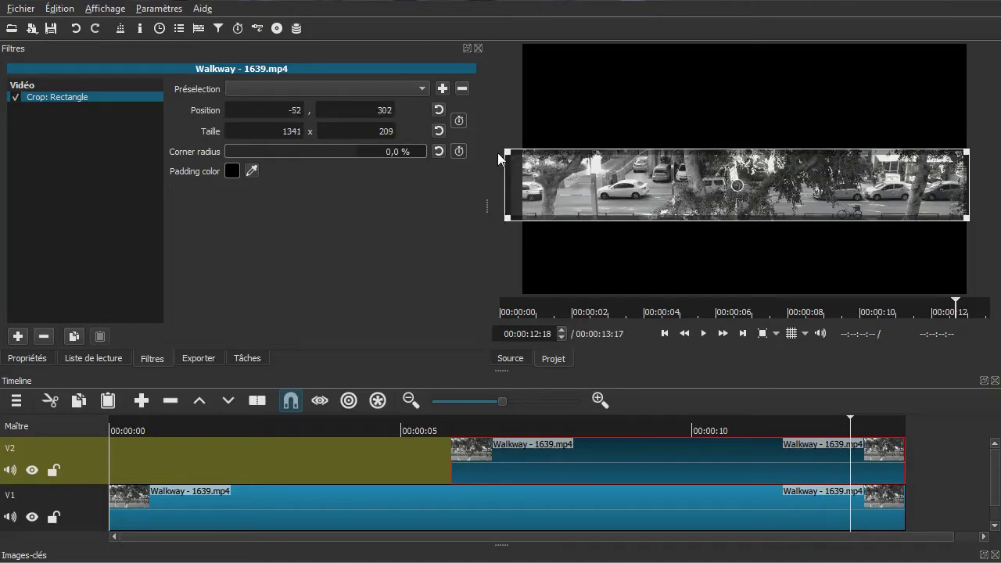
{"action": "left_click_drag", "start_coordinate": [967, 150], "coordinate": [983, 159]}
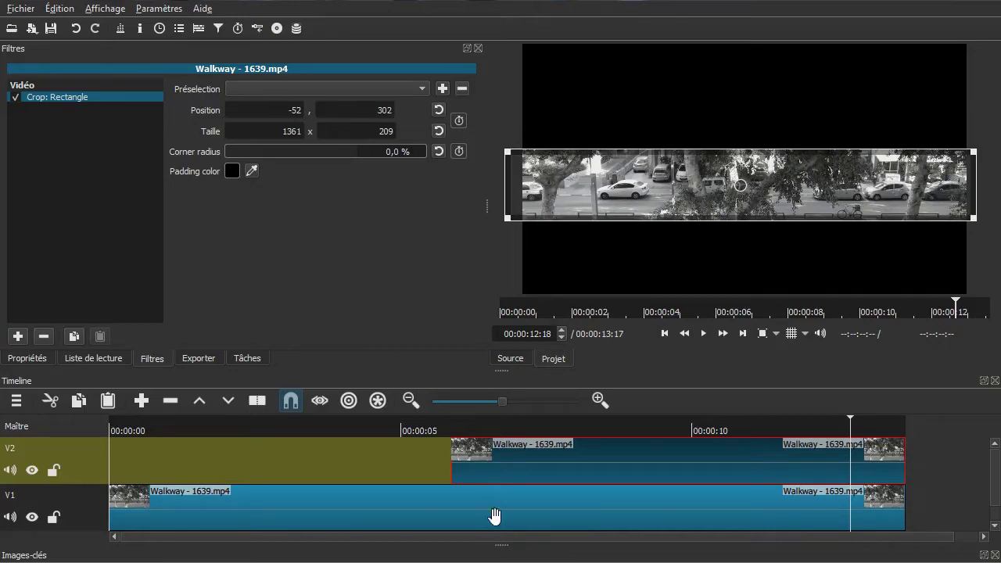
Make the crop filter's padding color transparent by setting its alpha channel to 0
{"action": "left_click", "coordinate": [384, 461]}
{"action": "left_click_drag", "start_coordinate": [387, 459], "coordinate": [461, 455]}
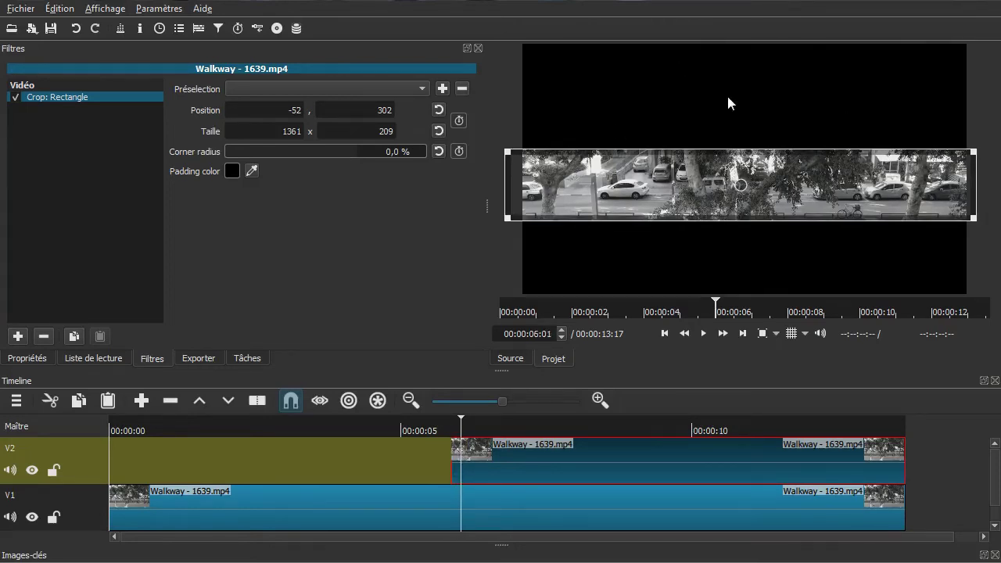
{"action": "left_click", "coordinate": [232, 173]}
{"action": "left_click_drag", "start_coordinate": [596, 197], "coordinate": [250, 89]}
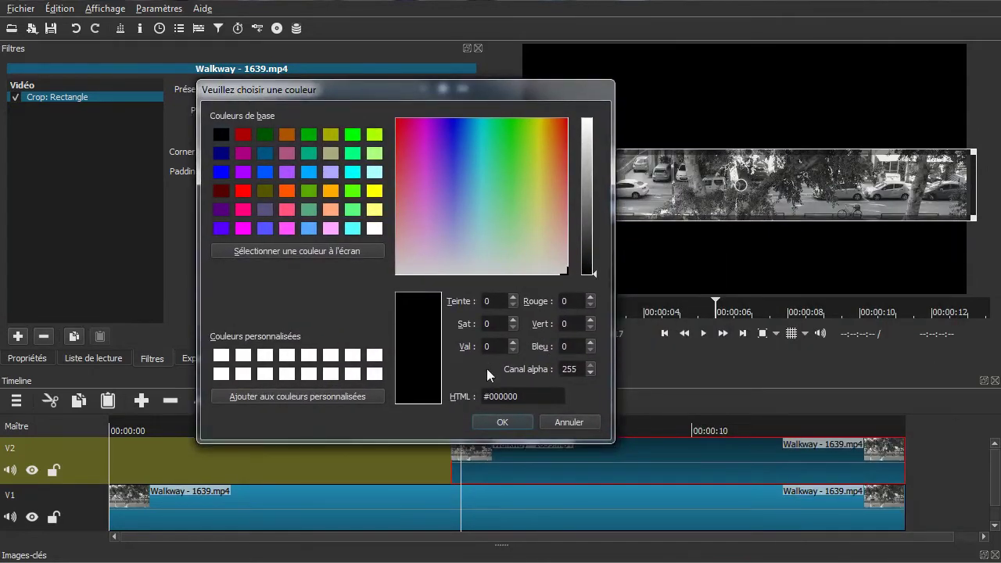
{"action": "double_click", "coordinate": [579, 369]}
{"action": "type", "text": "0"}
{"action": "left_click", "coordinate": [503, 422]}
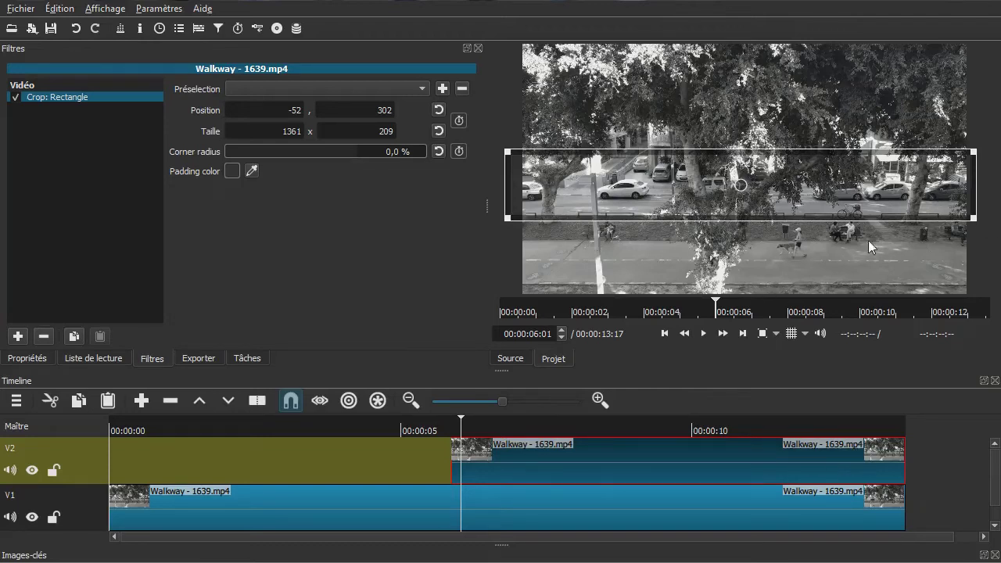
Play back the timeline across the start of the cropped V2 clip to check how both tracks combine
{"action": "left_click", "coordinate": [190, 457]}
{"action": "left_click_drag", "start_coordinate": [188, 456], "coordinate": [82, 456]}
{"action": "key", "text": "space"}
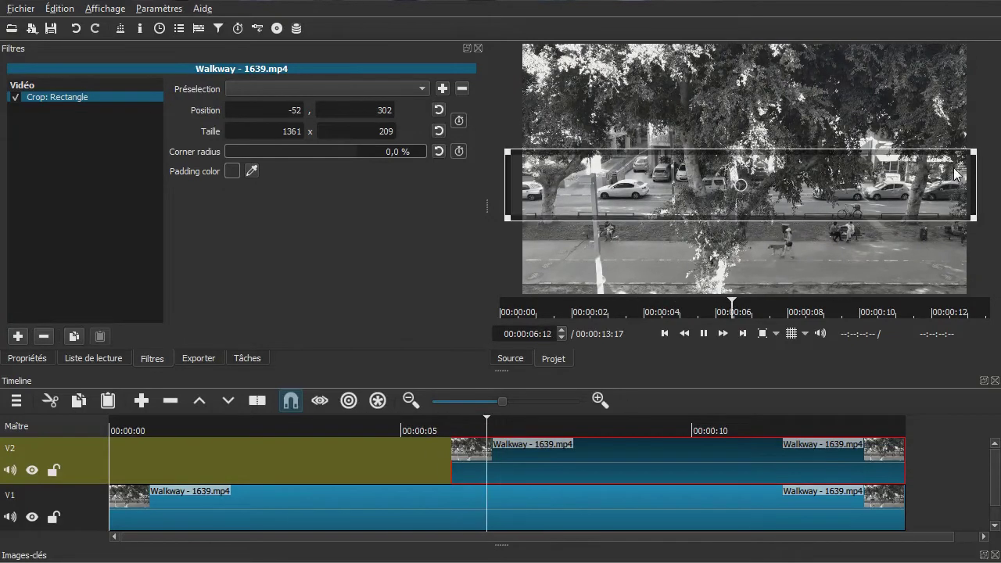
{"action": "key", "text": "space"}
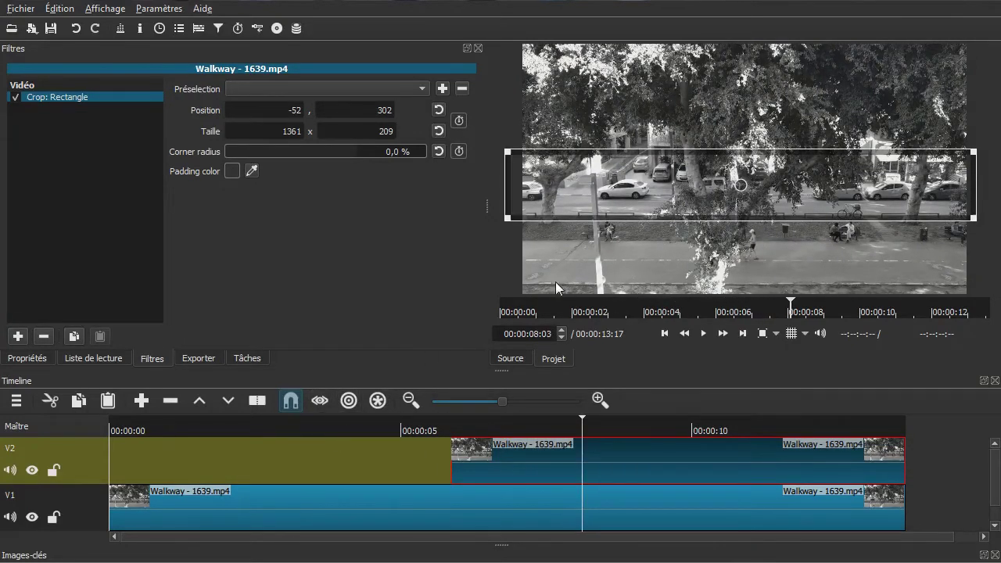
Play the whole timeline from the start to check the composite, and return the playhead to 00:00:02:15 with the V2 clip selected
{"action": "left_click", "coordinate": [84, 469]}
{"action": "left_click_drag", "start_coordinate": [366, 473], "coordinate": [247, 469]}
{"action": "key", "text": "Home"}
{"action": "key", "text": "space"}
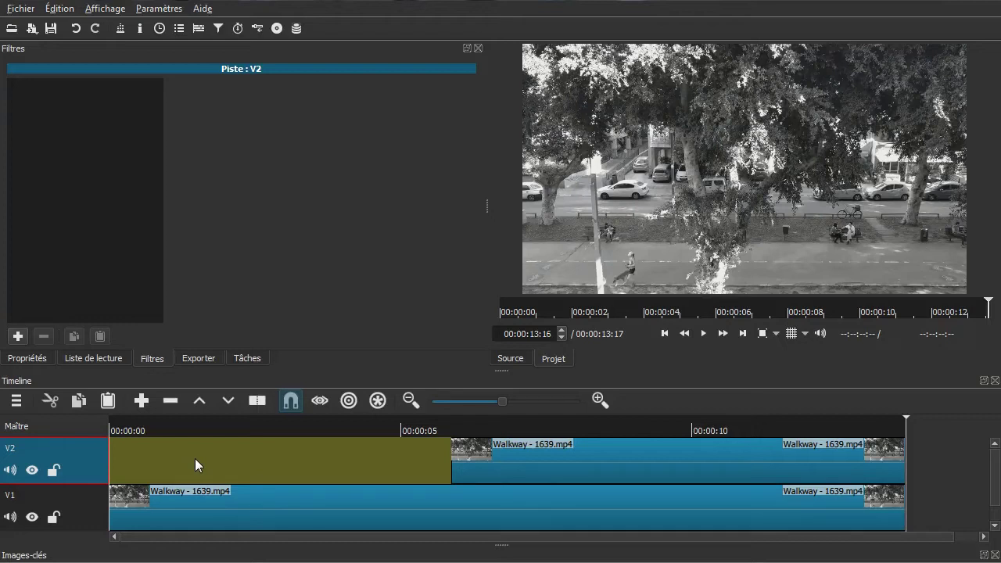
{"action": "left_click", "coordinate": [564, 468]}
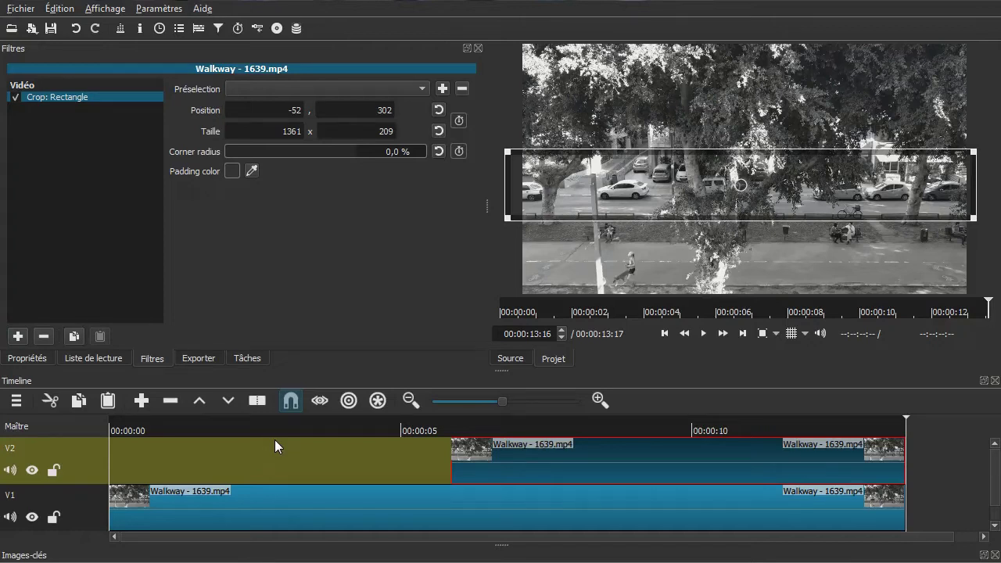
{"action": "left_click", "coordinate": [261, 462]}
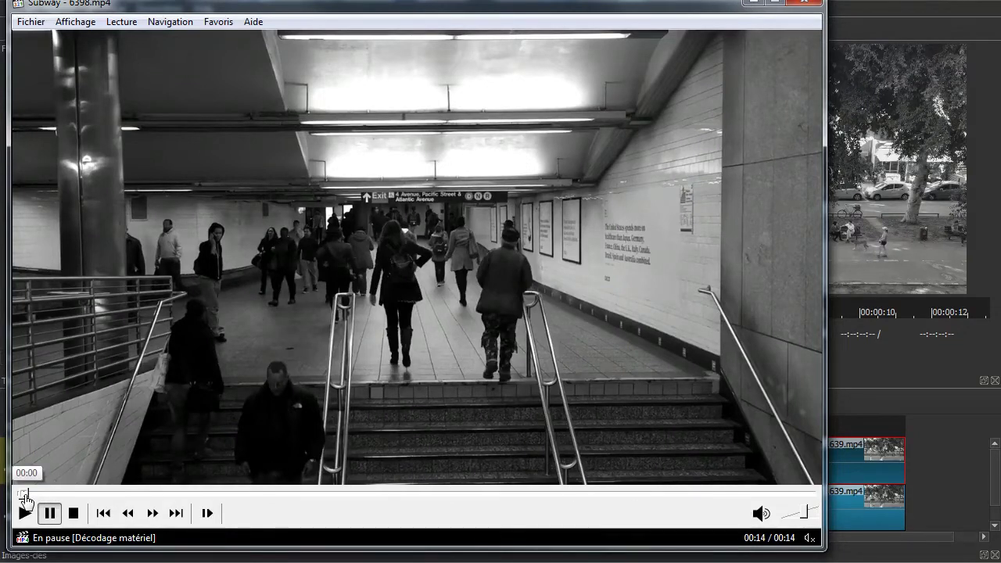
Switch to the media player and watch Subway - 6398.mp4 from its beginning to its end, pausing briefly at 2 seconds
{"action": "left_click", "coordinate": [17, 493]}
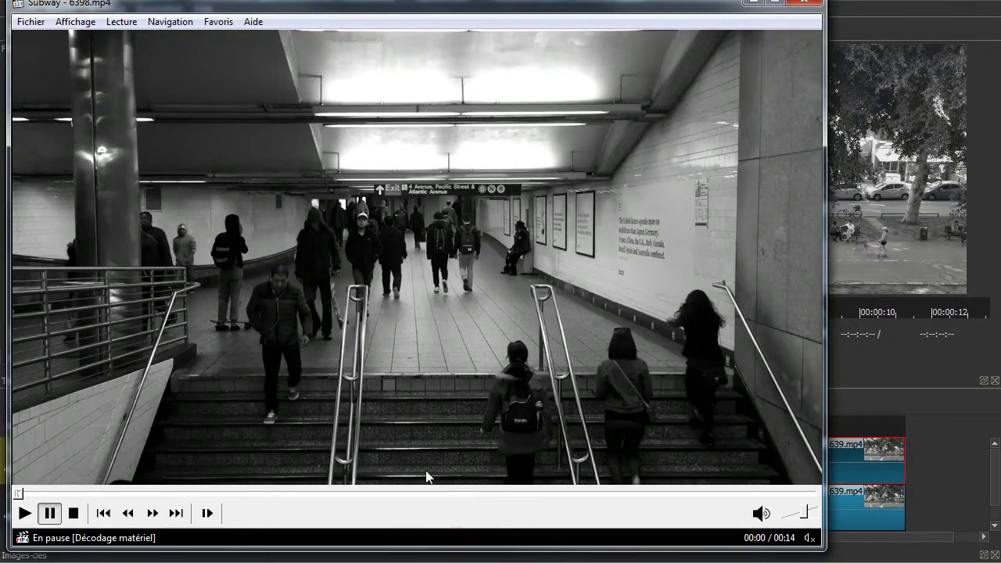
{"action": "key", "text": "space"}
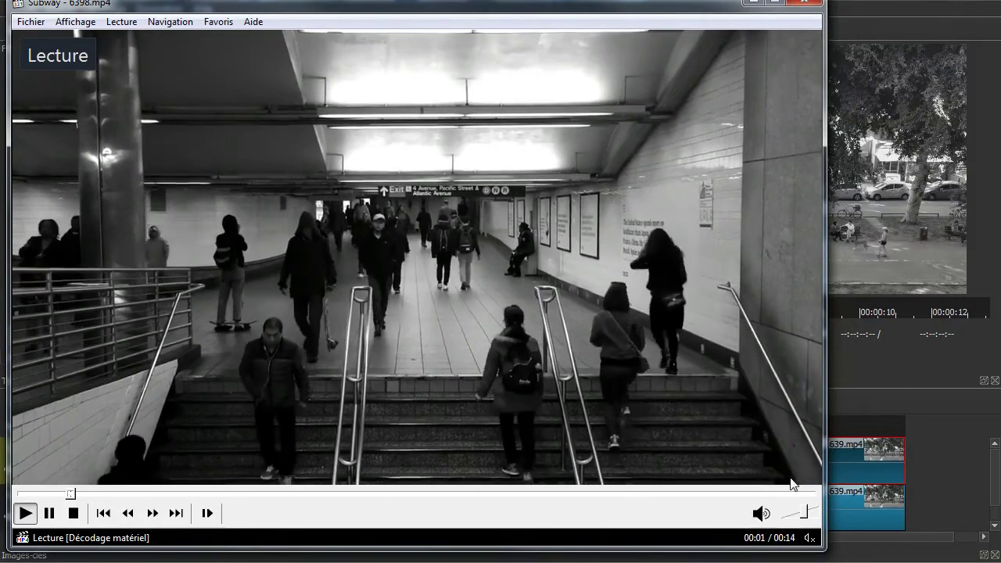
{"action": "key", "text": "space"}
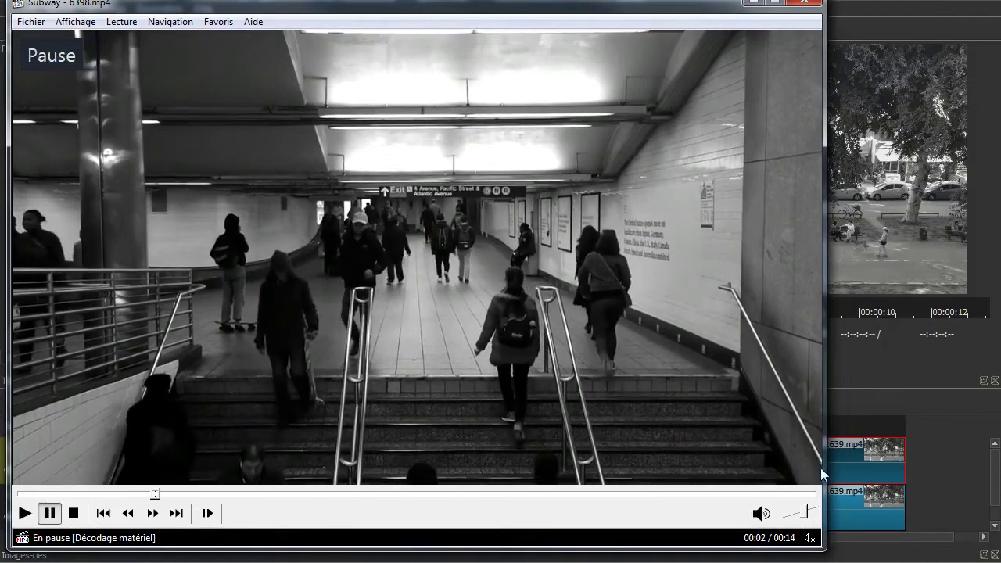
{"action": "left_click", "coordinate": [24, 495]}
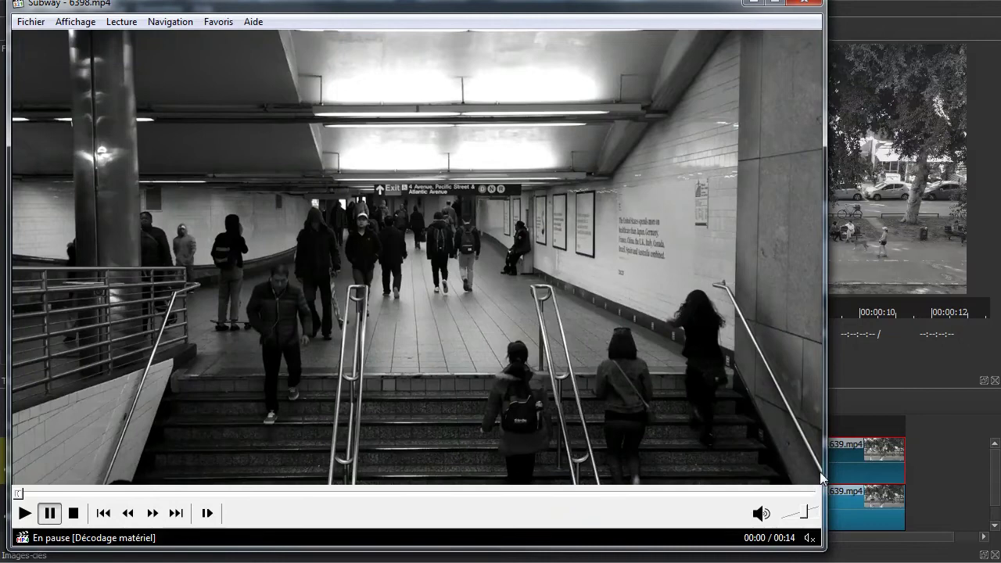
{"action": "key", "text": "space"}
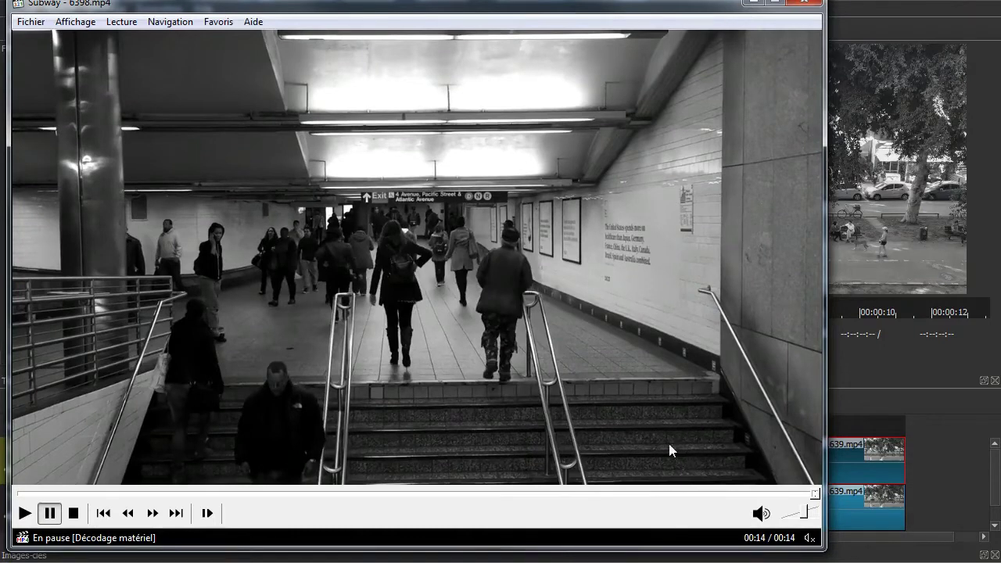
Rewind the subway video, step through its first 2 seconds, and play on to the 3-second mark
{"action": "left_click", "coordinate": [26, 494]}
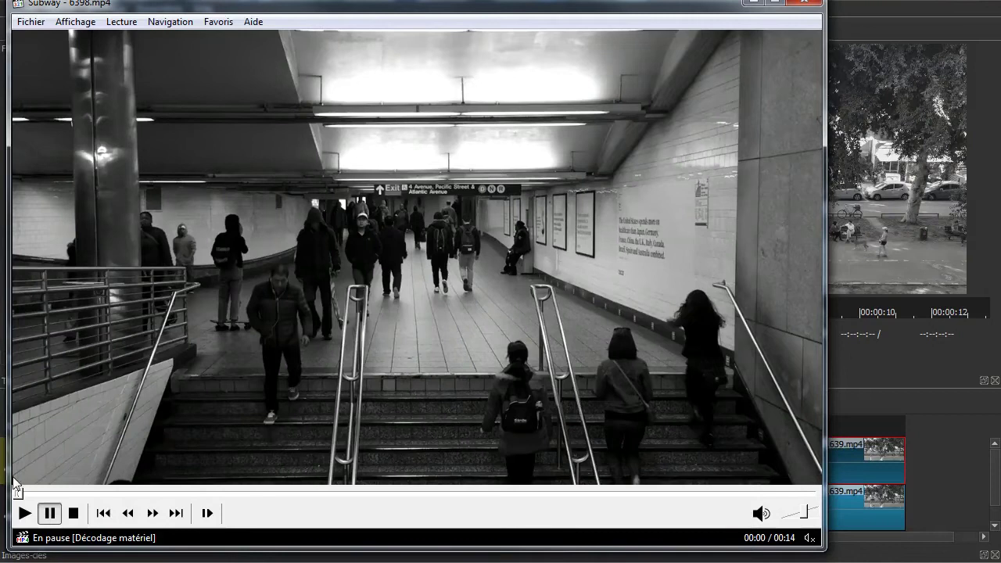
{"action": "left_click_drag", "start_coordinate": [21, 499], "coordinate": [102, 490]}
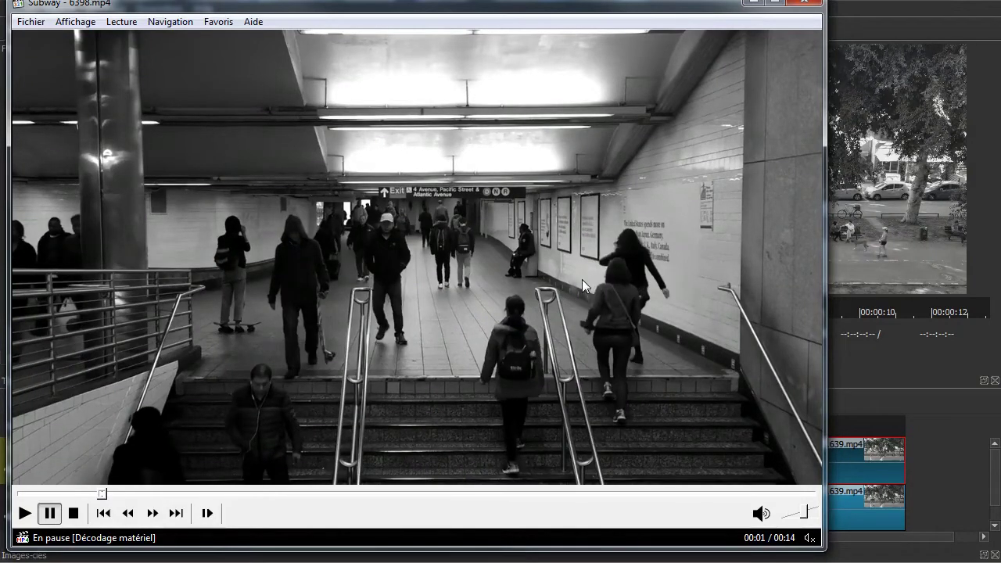
{"action": "left_click_drag", "start_coordinate": [104, 494], "coordinate": [127, 493]}
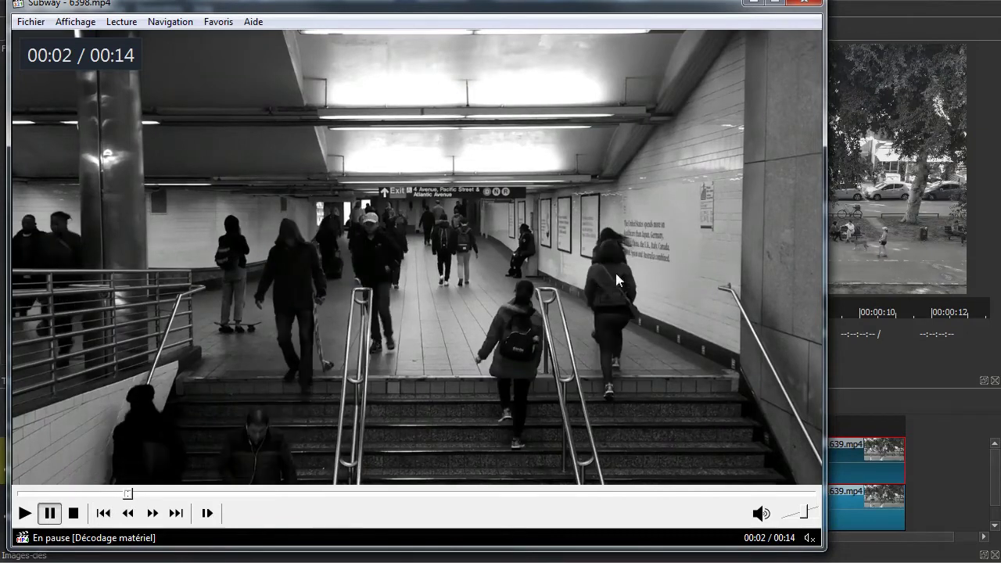
{"action": "left_click", "coordinate": [620, 280]}
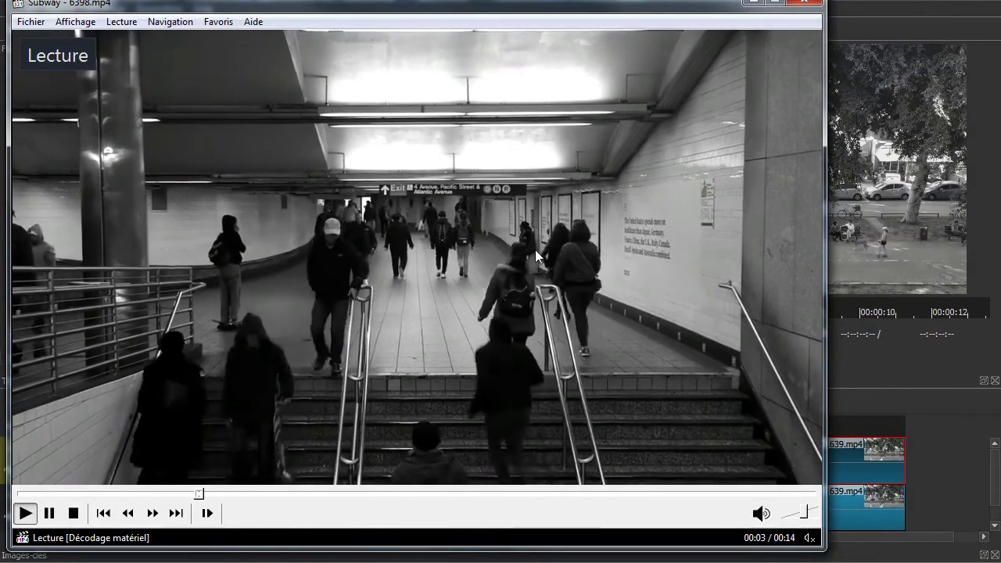
{"action": "left_click", "coordinate": [540, 254]}
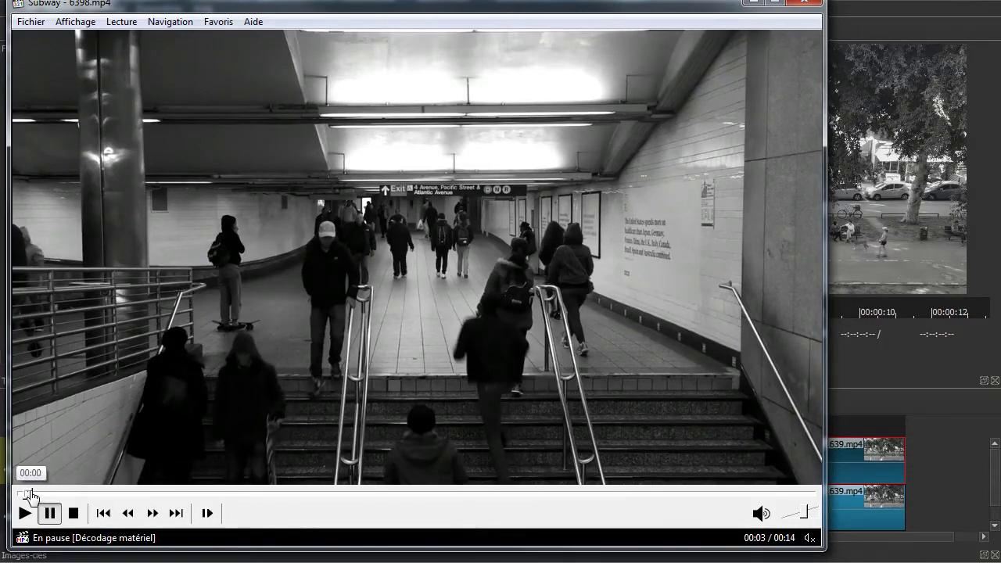
Replay the subway video from the start, pausing at 3 and 6 seconds to examine the people walking on the stairs
{"action": "left_click", "coordinate": [28, 495]}
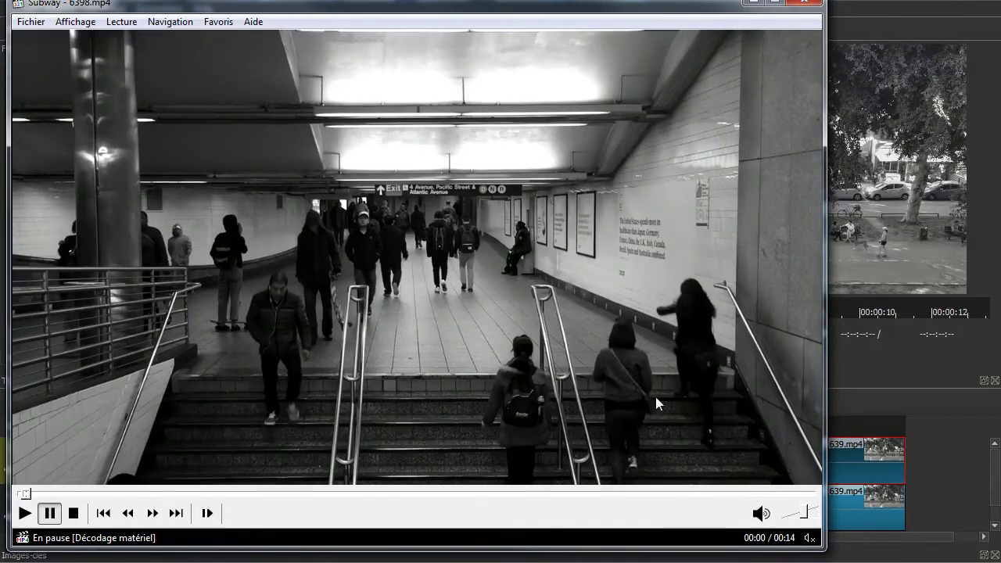
{"action": "left_click", "coordinate": [16, 493]}
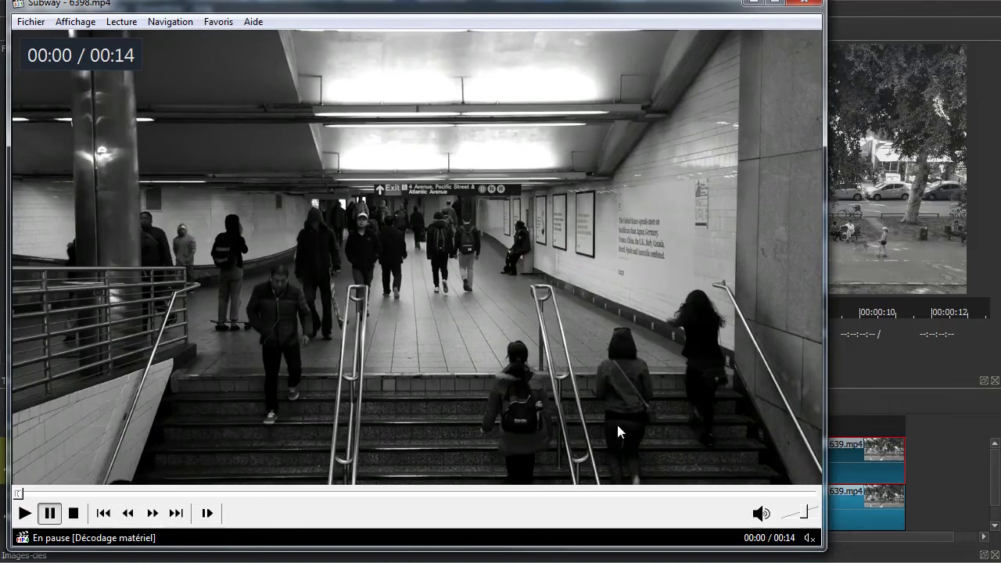
{"action": "key", "text": "space"}
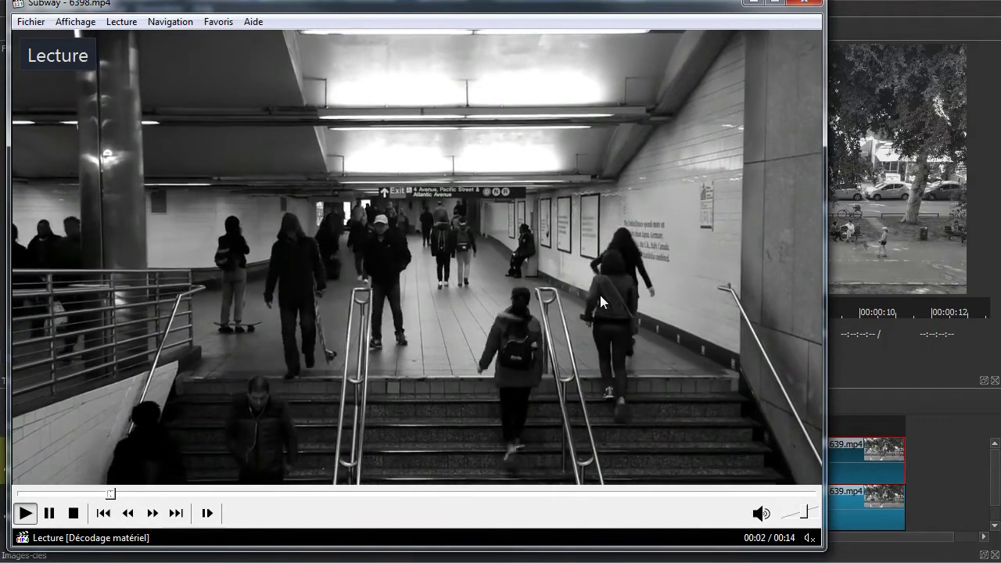
{"action": "key", "text": "space"}
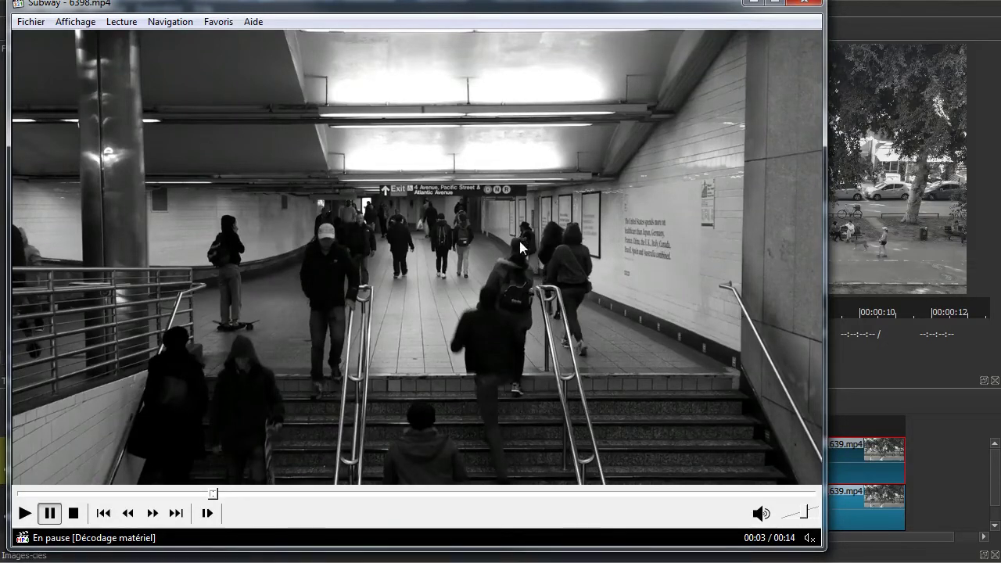
{"action": "left_click", "coordinate": [576, 254]}
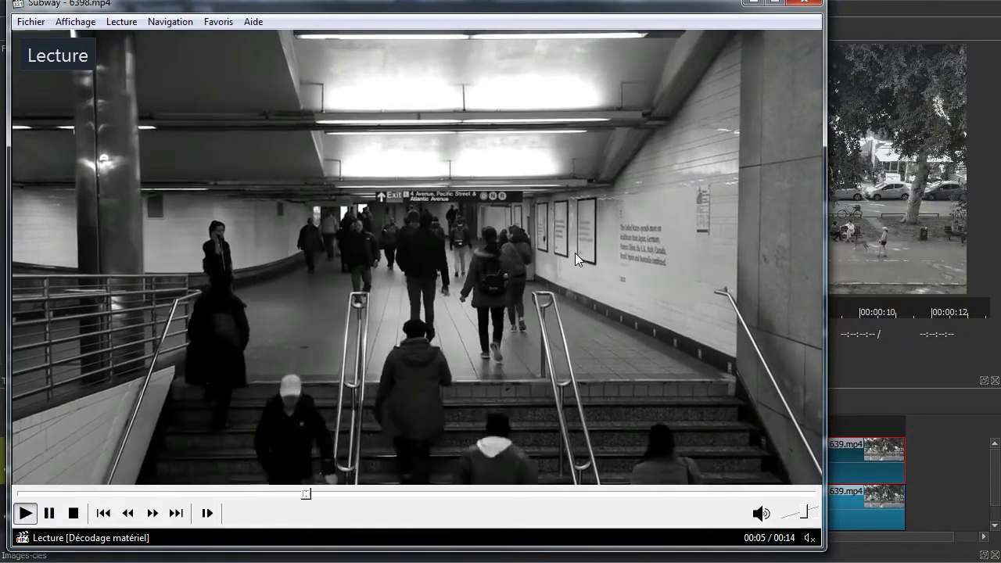
{"action": "left_click", "coordinate": [486, 244]}
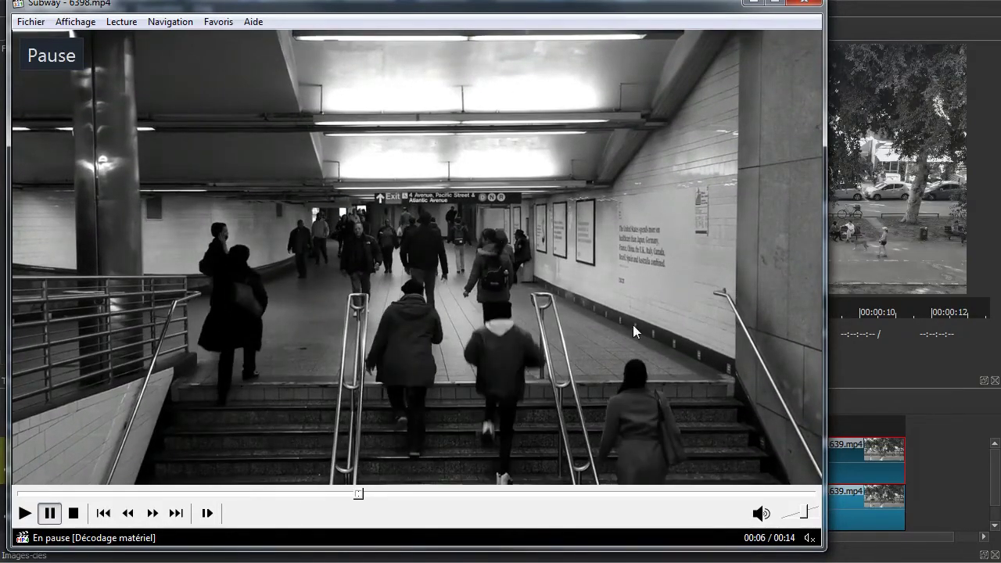
Watch the rest of the subway video with a pause at 13 seconds, and close the media player
{"action": "left_click", "coordinate": [537, 437]}
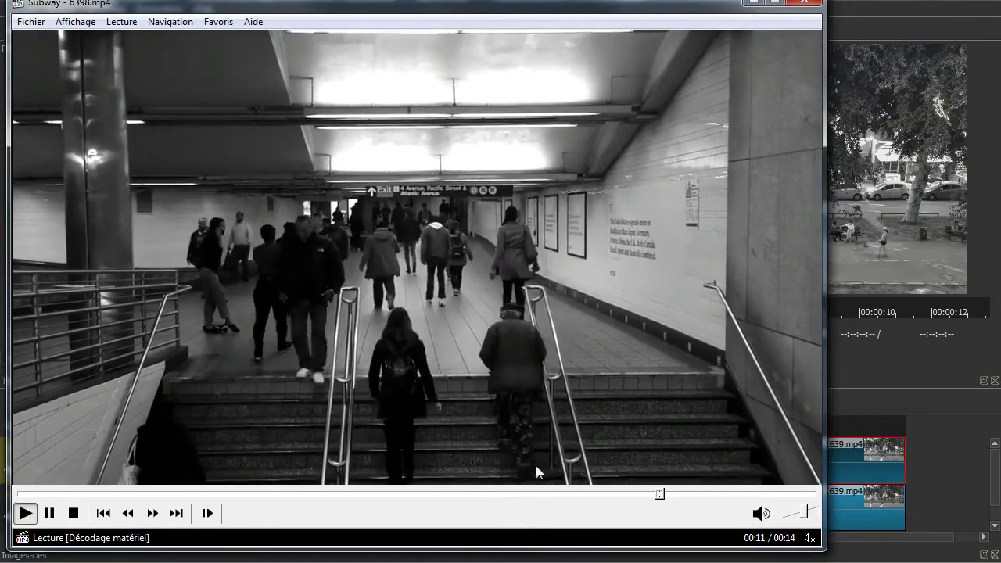
{"action": "left_click", "coordinate": [541, 307]}
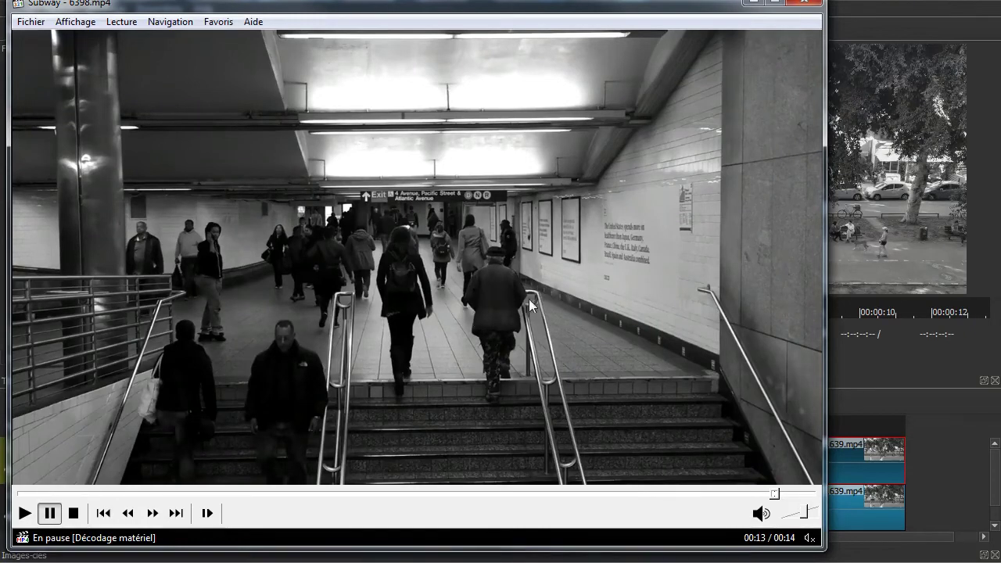
{"action": "key", "text": "space"}
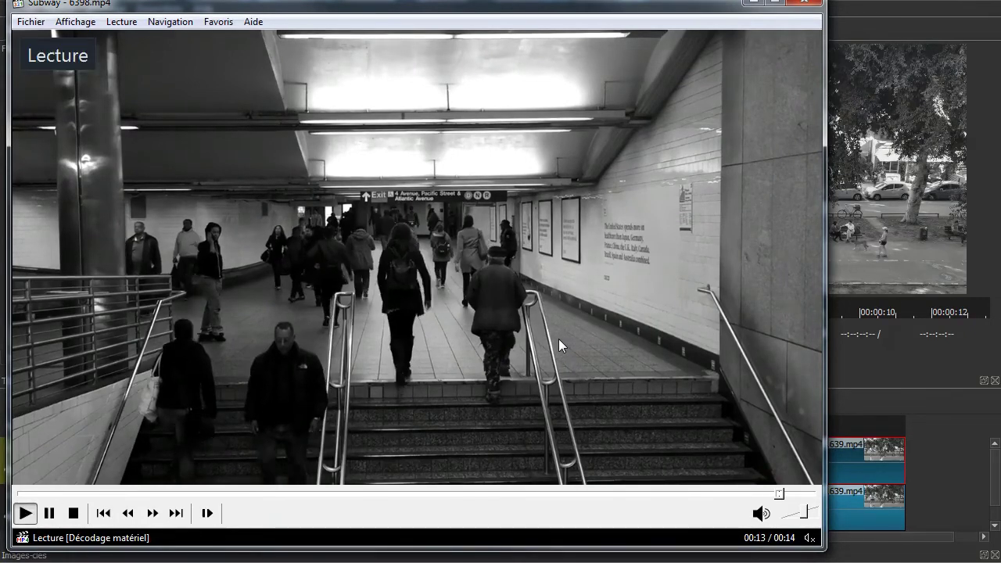
{"action": "key", "text": "space"}
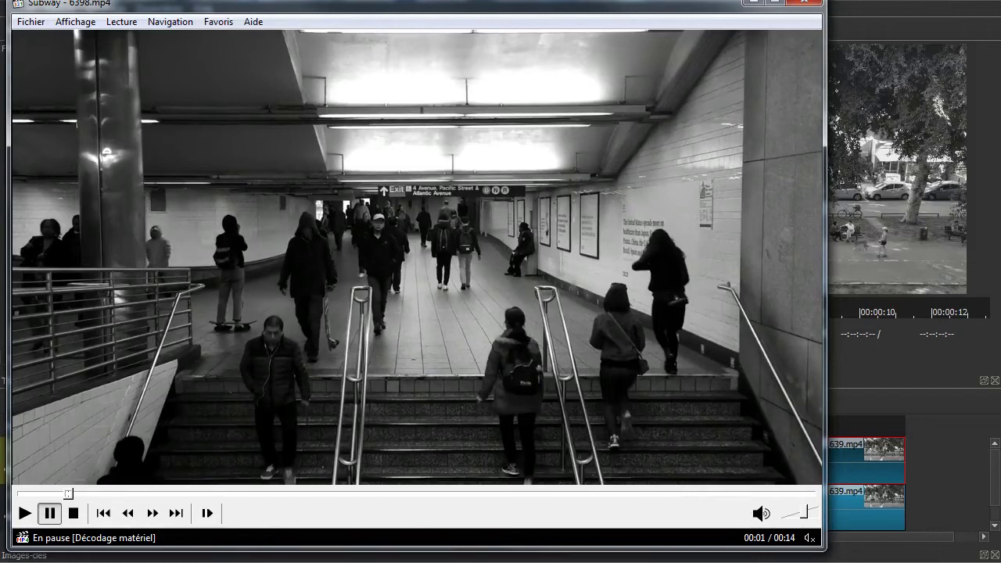
{"action": "left_click", "coordinate": [799, 3]}
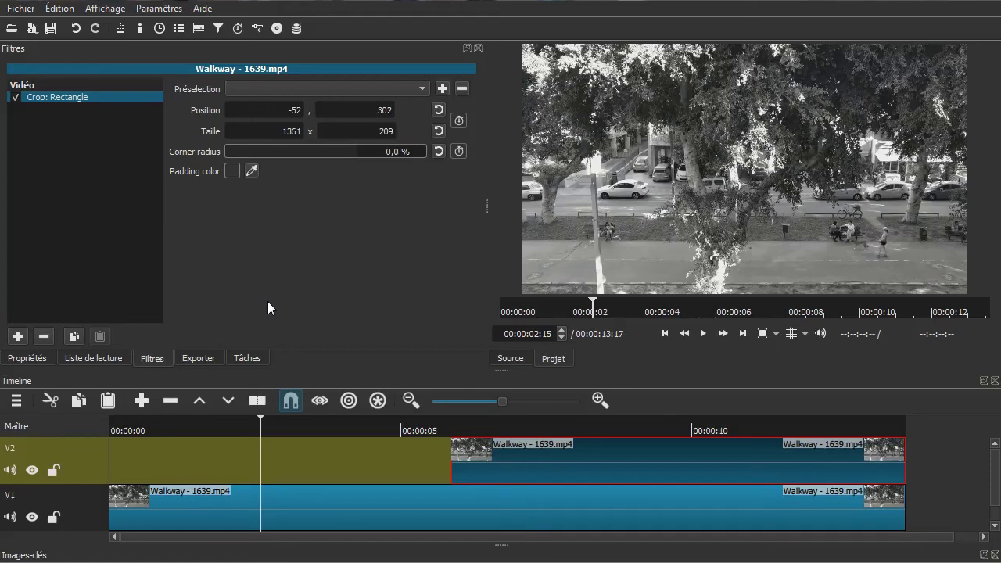
Scrub the project timeline to 00:00:05:06 and on to 00:00:10:01 to examine the picture before and within the V2 clip
{"action": "left_click_drag", "start_coordinate": [325, 467], "coordinate": [450, 455]}
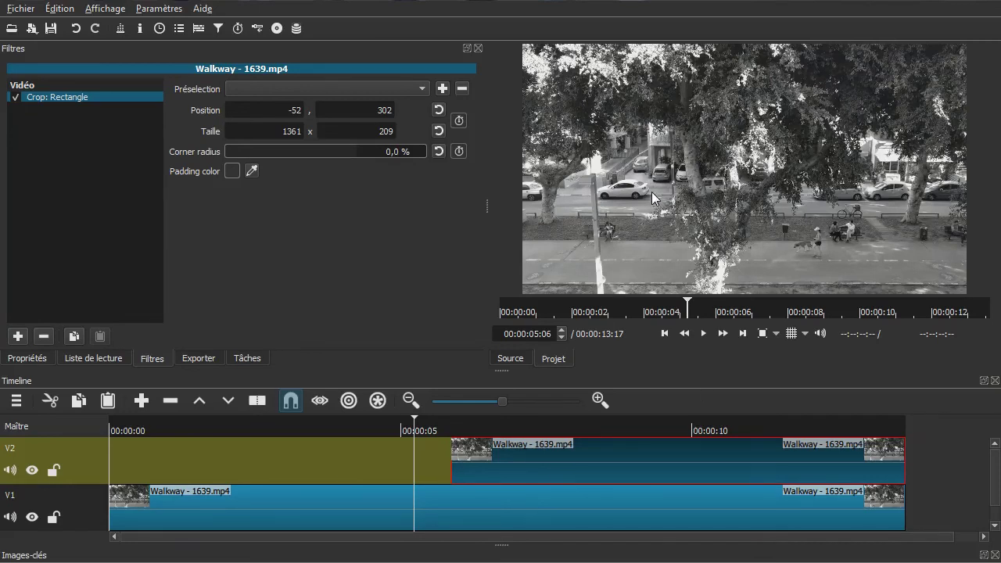
{"action": "left_click_drag", "start_coordinate": [411, 470], "coordinate": [694, 465]}
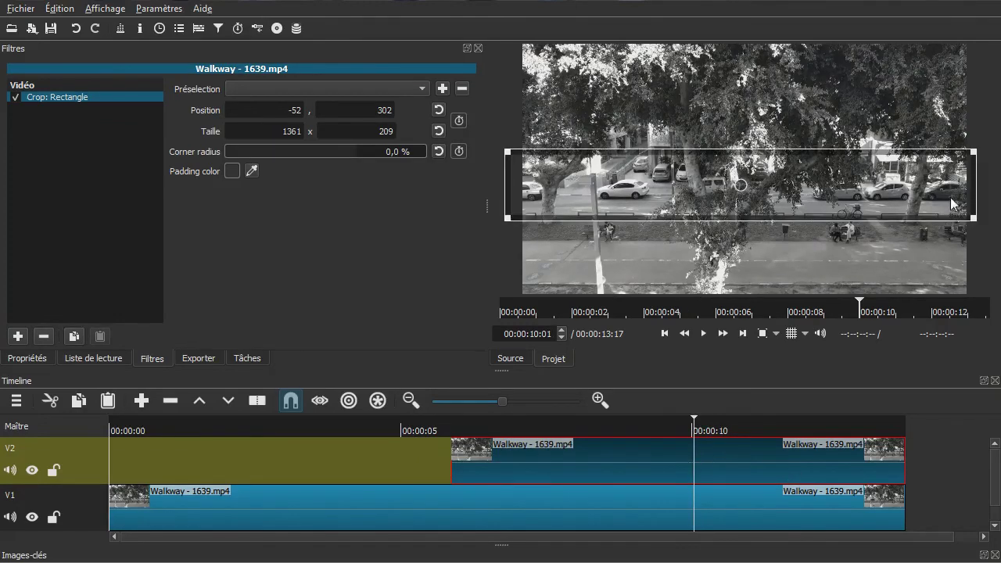